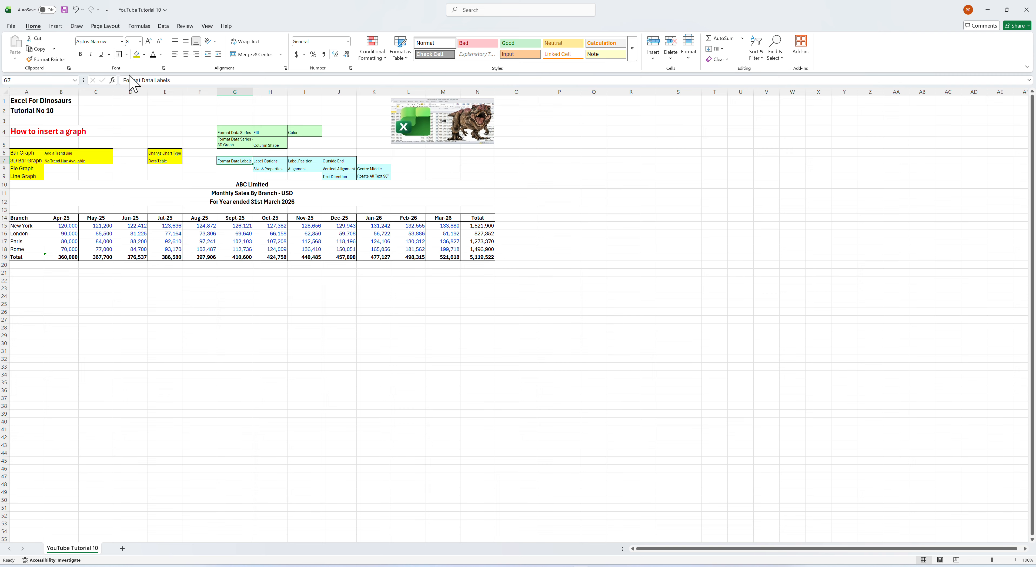
Save the workbook
{"action": "left_click", "coordinate": [331, 343]}
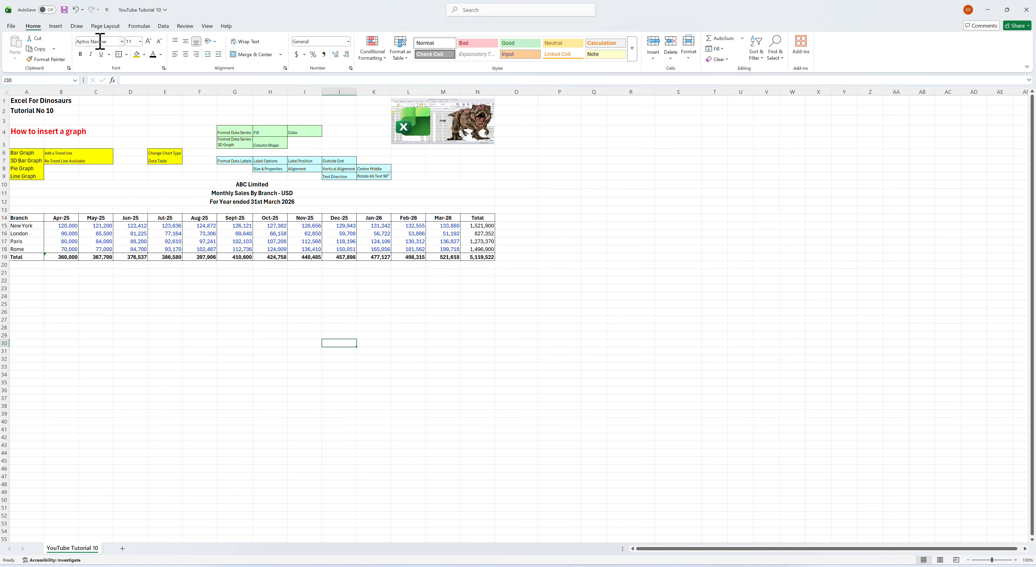
{"action": "left_click", "coordinate": [64, 9]}
Insert a Clustered Column chart from the monthly branch sales and totals in A14:M19, leaving out the Total column
{"action": "left_click", "coordinate": [28, 217]}
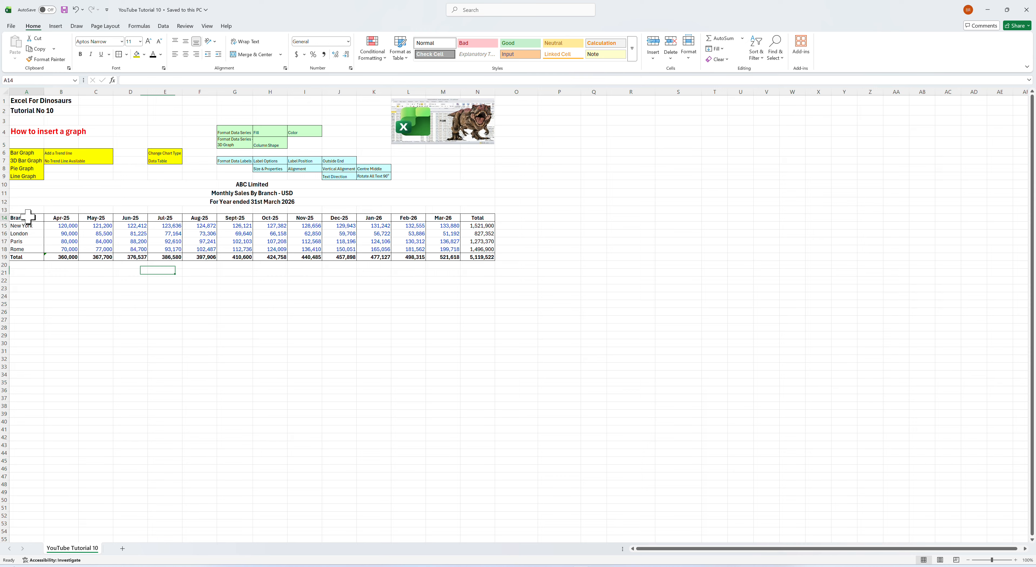
{"action": "left_click_drag", "start_coordinate": [27, 217], "coordinate": [444, 257]}
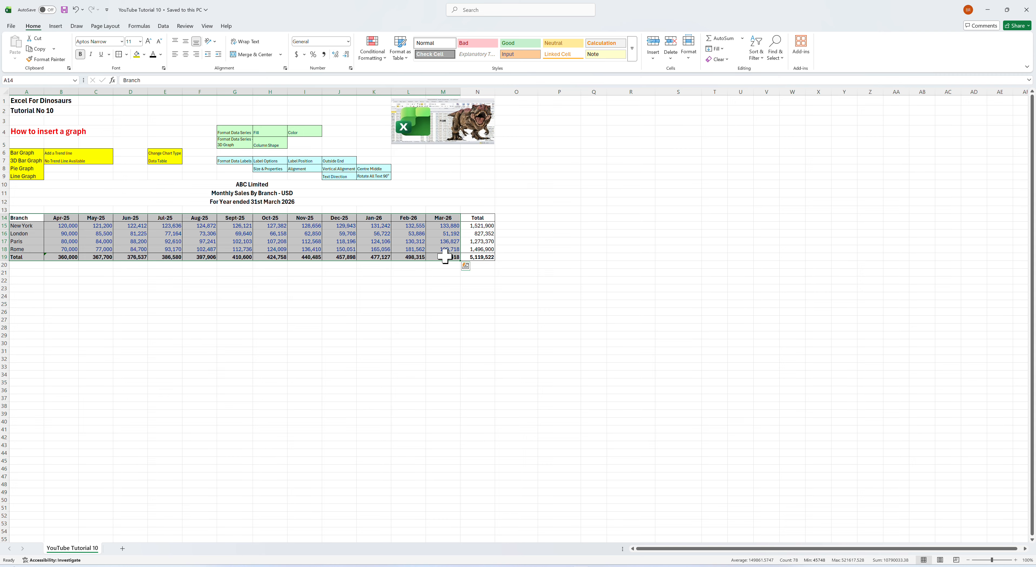
{"action": "left_click", "coordinate": [56, 26]}
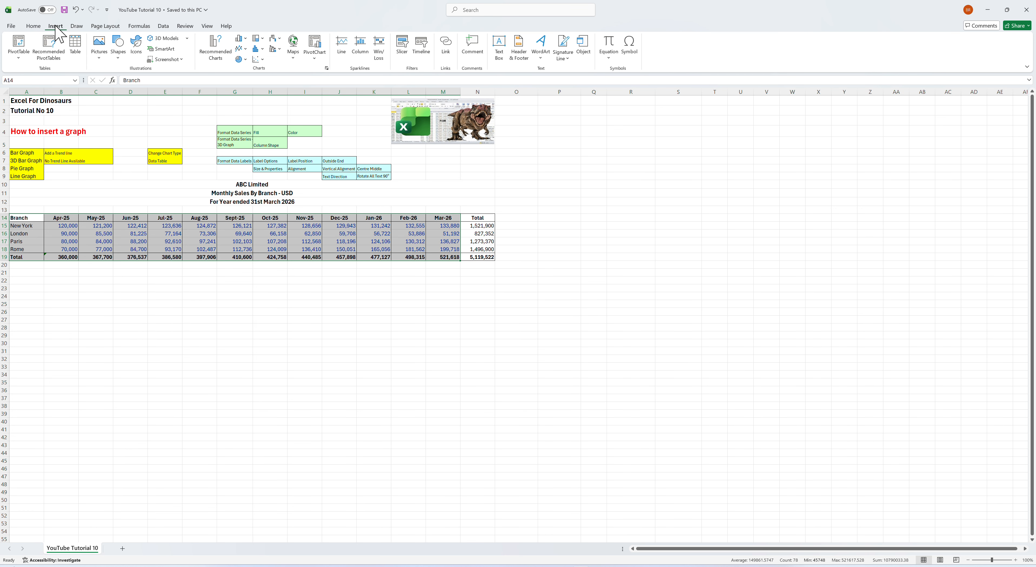
{"action": "left_click", "coordinate": [219, 62]}
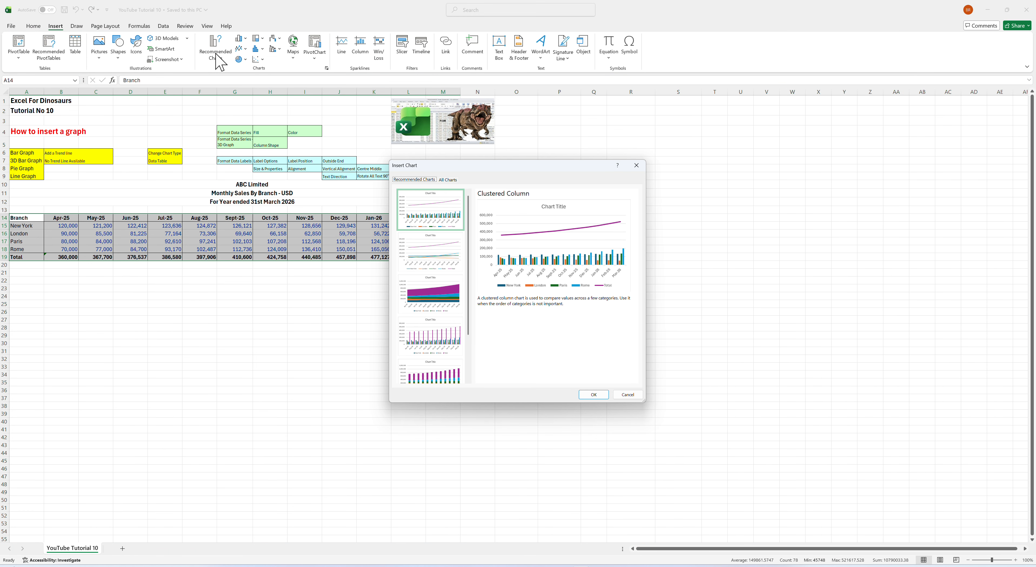
{"action": "left_click", "coordinate": [448, 179]}
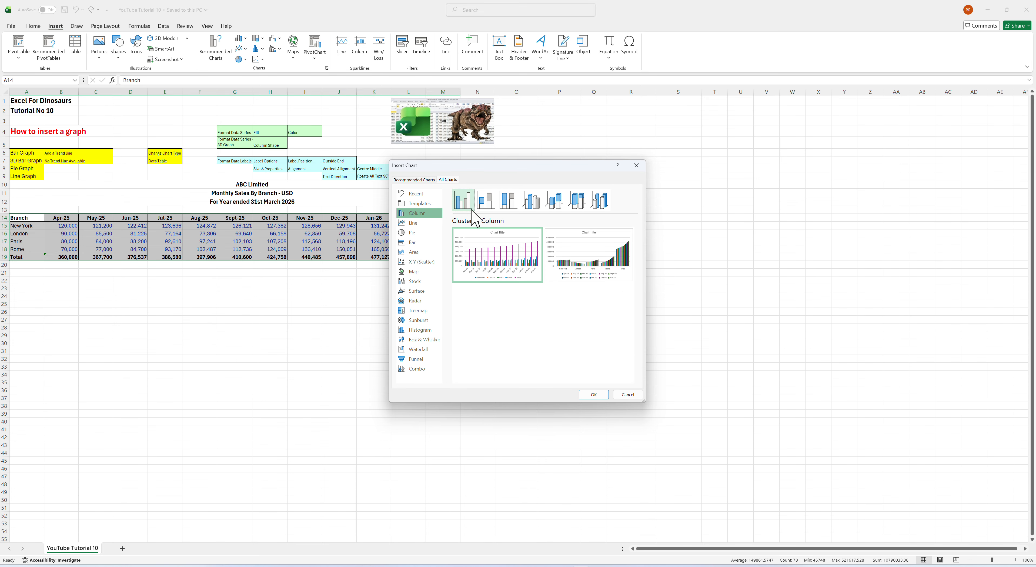
{"action": "left_click", "coordinate": [594, 395]}
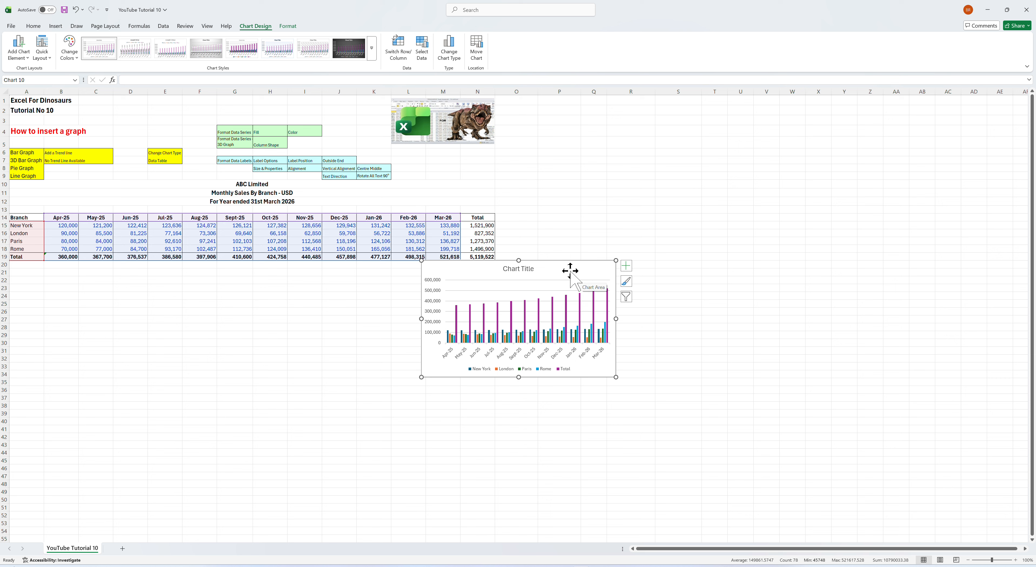
Place the chart below the sales table and enlarge it to span columns A to N and rows 22 to 39
{"action": "left_click_drag", "start_coordinate": [570, 270], "coordinate": [156, 287]}
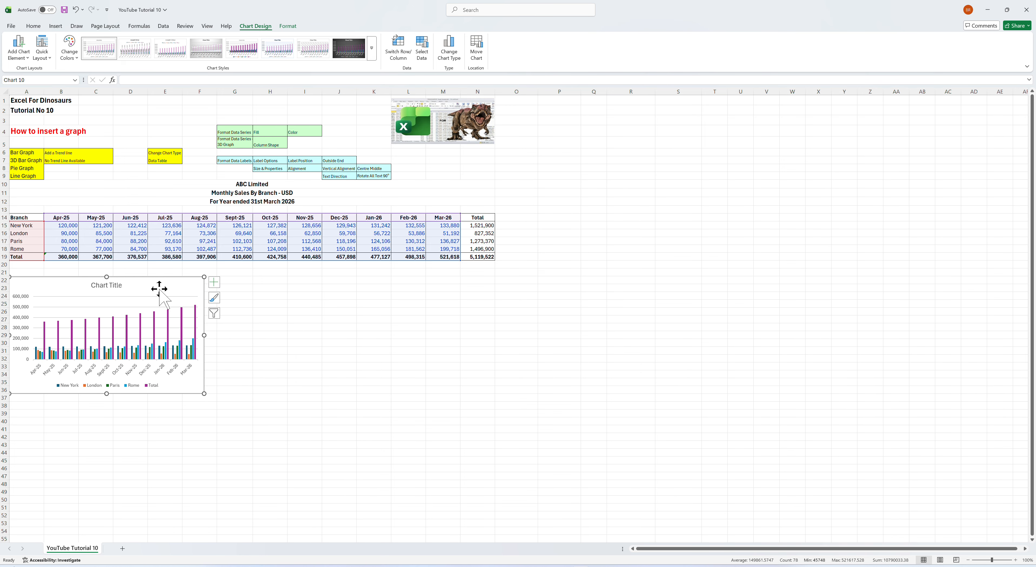
{"action": "left_click_drag", "start_coordinate": [204, 335], "coordinate": [495, 345]}
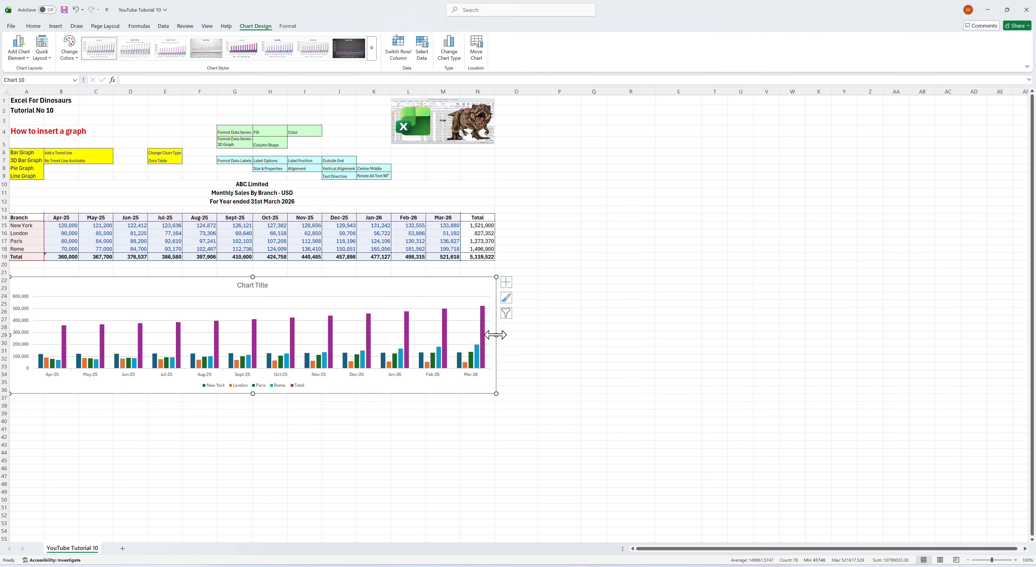
{"action": "mouse_move", "coordinate": [495, 334]}
{"action": "left_mouse_down"}
{"action": "mouse_move", "coordinate": [430, 335]}
{"action": "mouse_move", "coordinate": [497, 340]}
{"action": "left_mouse_up"}
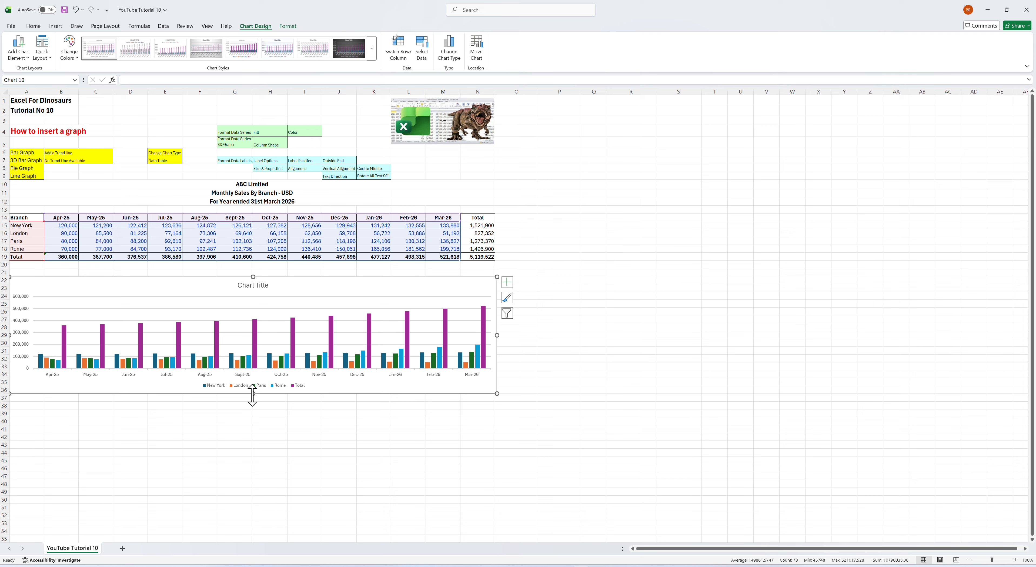
{"action": "left_click_drag", "start_coordinate": [253, 394], "coordinate": [257, 419]}
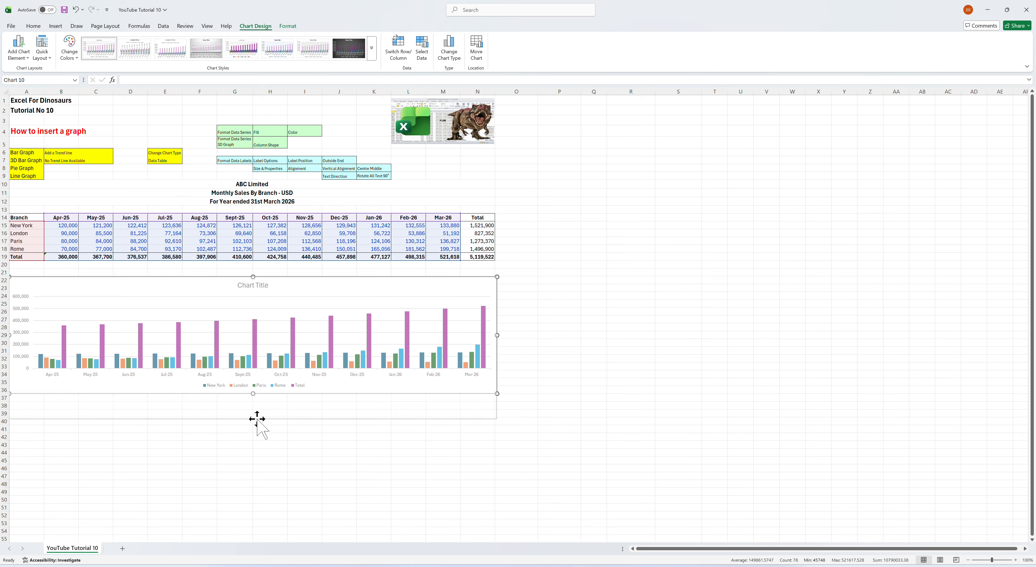
{"action": "left_click", "coordinate": [634, 359]}
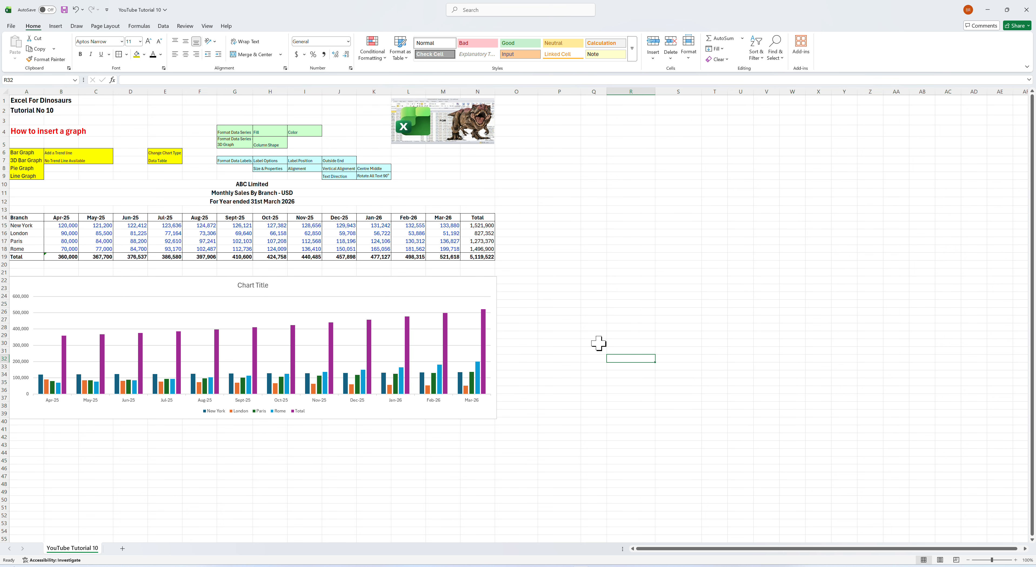
Change the chart title to "ABC Sales Graph"
{"action": "left_click", "coordinate": [249, 284]}
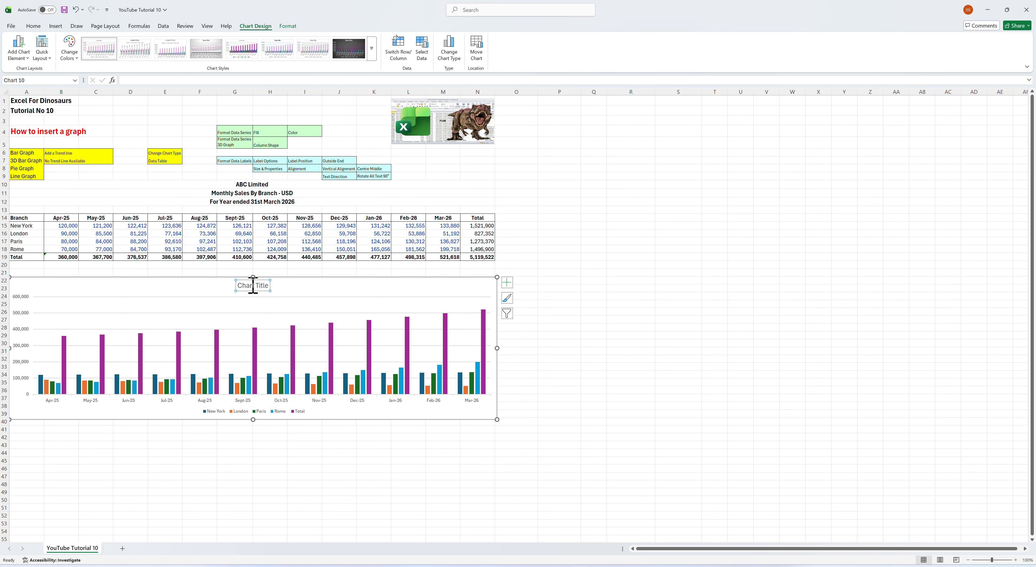
{"action": "left_click_drag", "start_coordinate": [238, 284], "coordinate": [267, 296]}
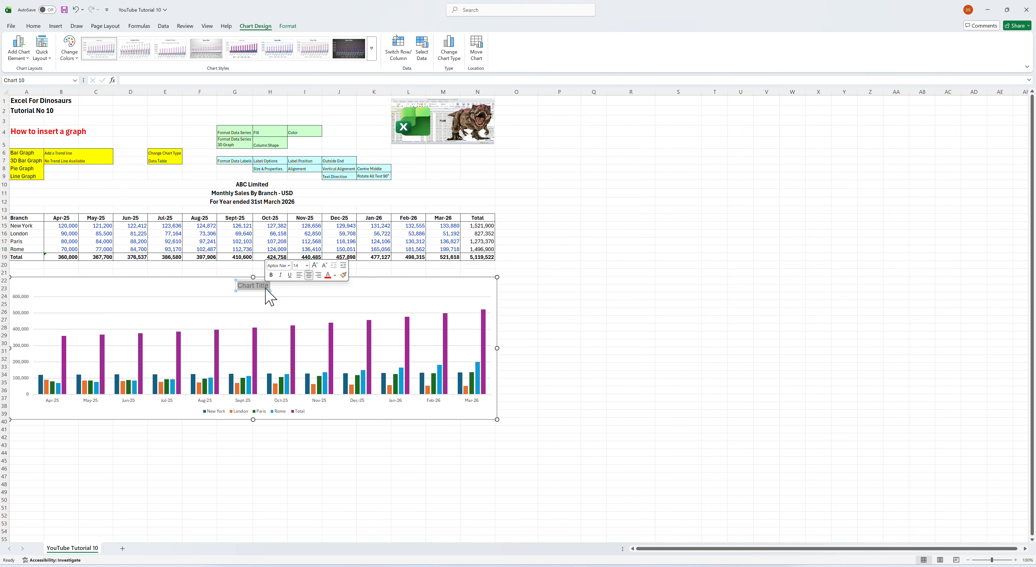
{"action": "type", "text": "ABC"}
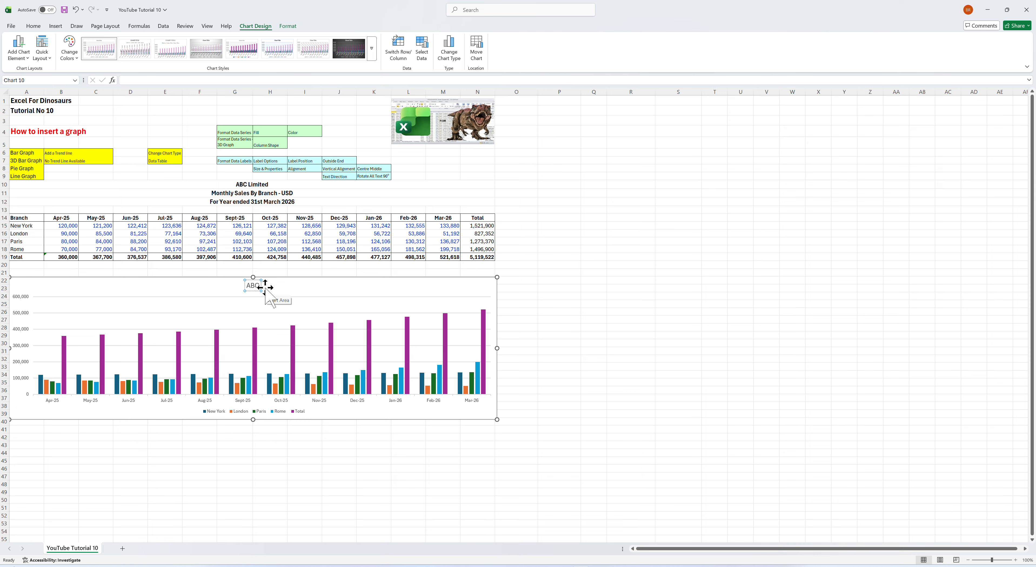
{"action": "type", "text": " Sales"}
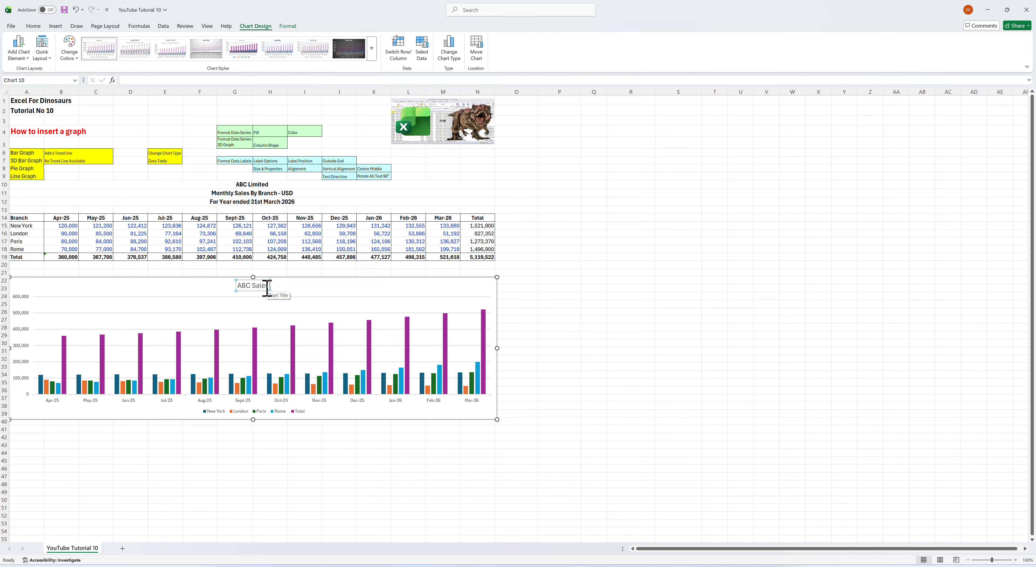
{"action": "type", "text": " Graph"}
{"action": "left_click", "coordinate": [581, 362]}
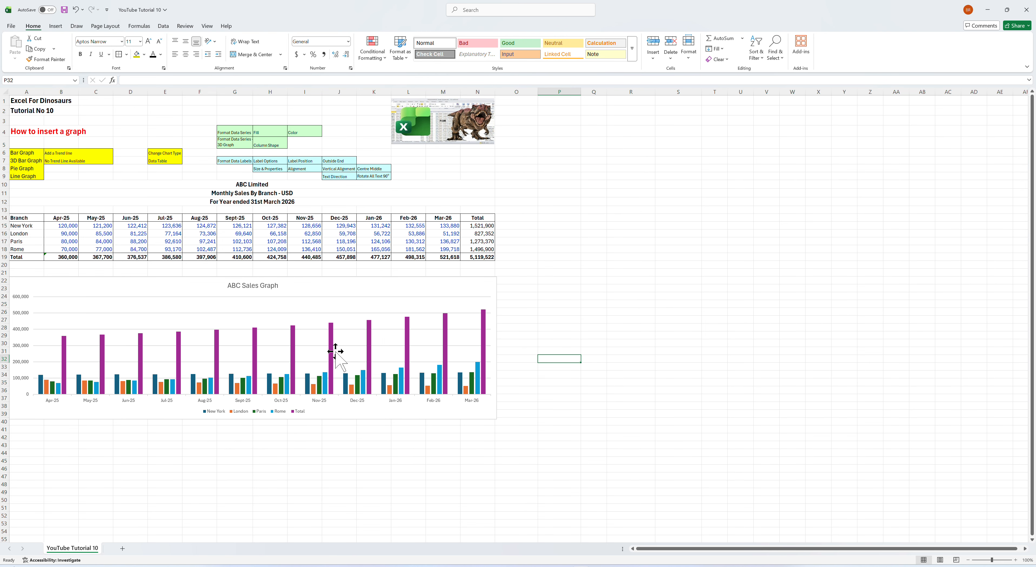
Add linear trendlines to the Total and New York series of the chart
{"action": "mouse_move", "coordinate": [331, 352]}
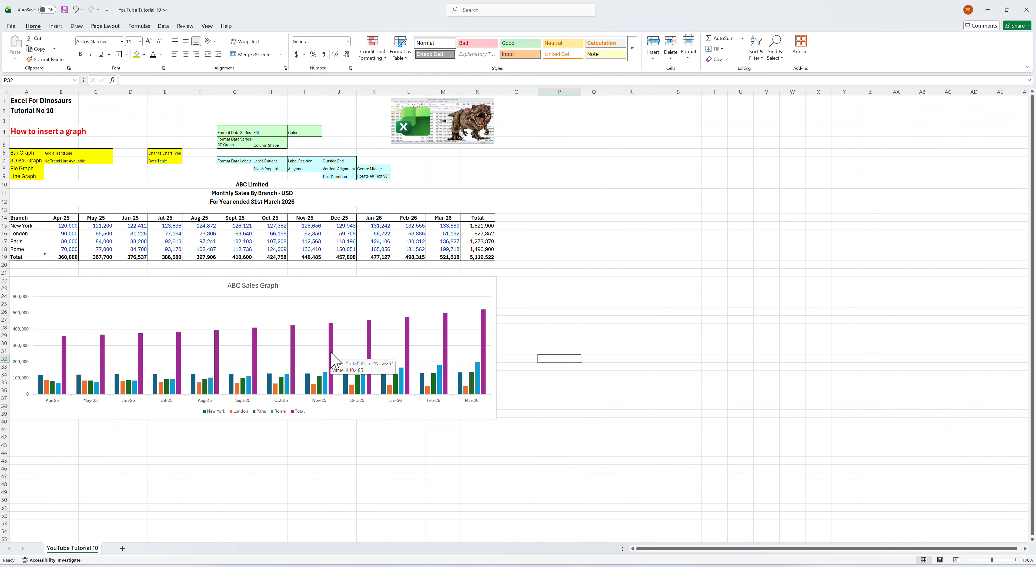
{"action": "right_click", "coordinate": [331, 352]}
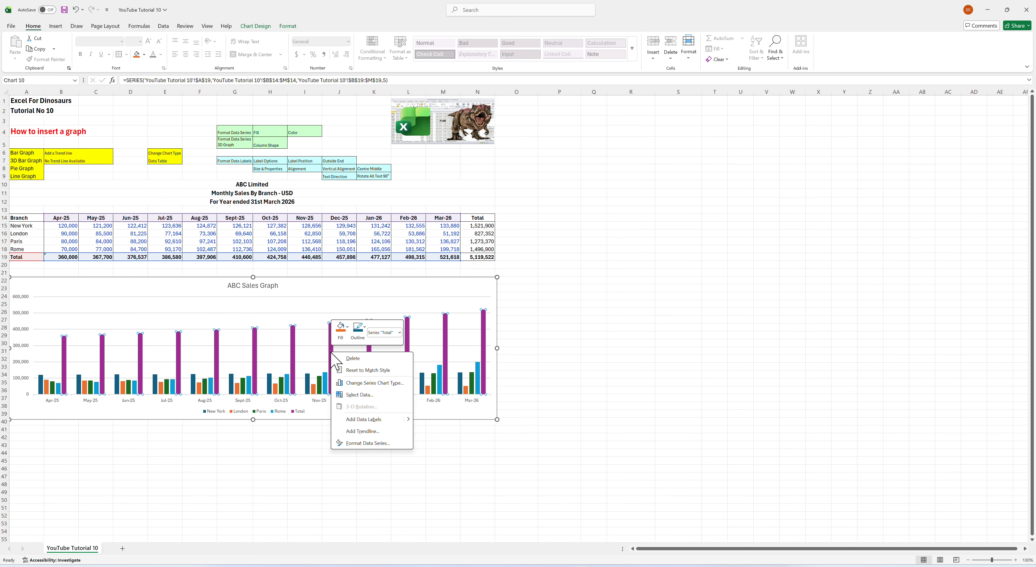
{"action": "left_click", "coordinate": [362, 431]}
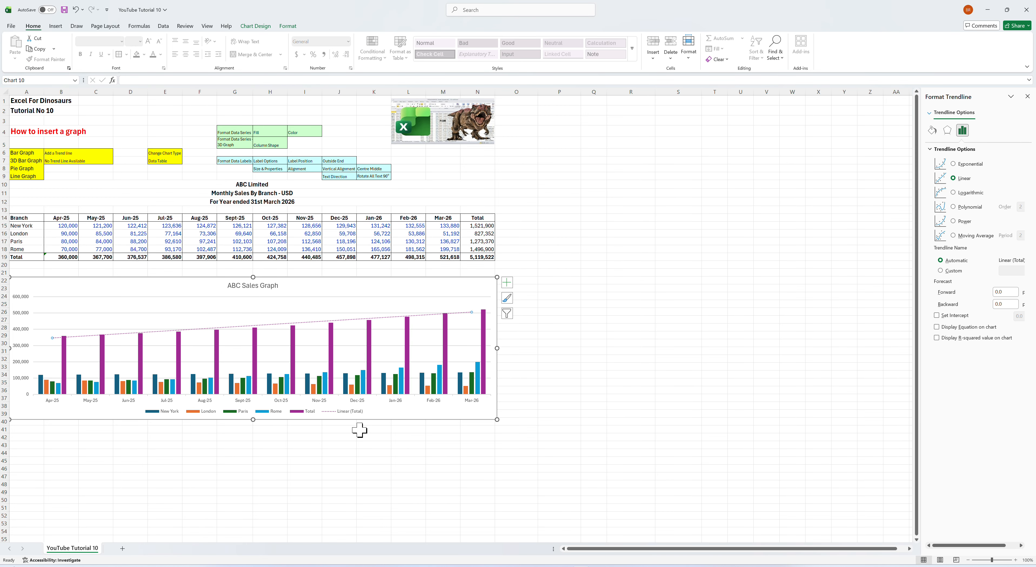
{"action": "right_click", "coordinate": [41, 384]}
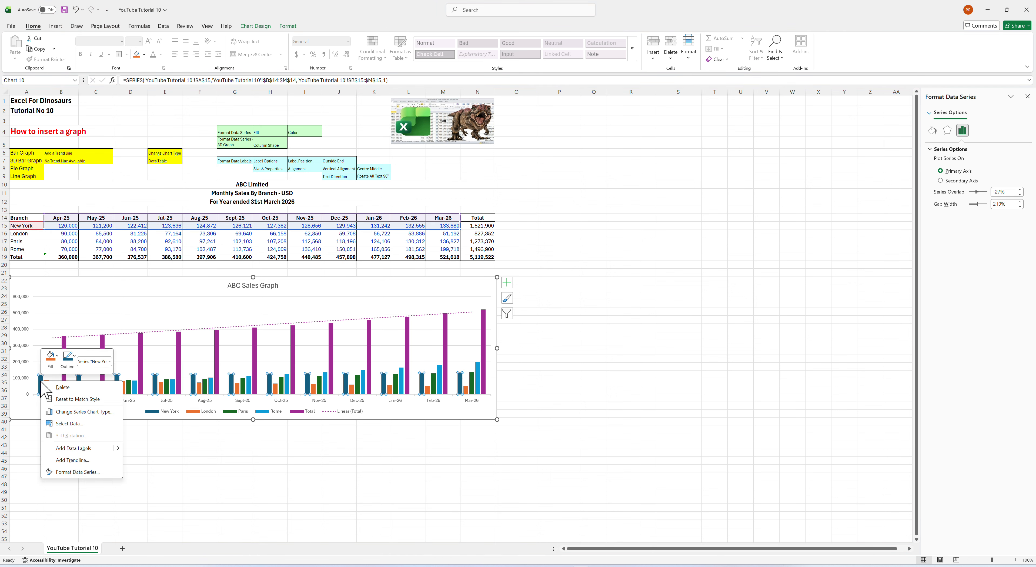
{"action": "left_click", "coordinate": [81, 460]}
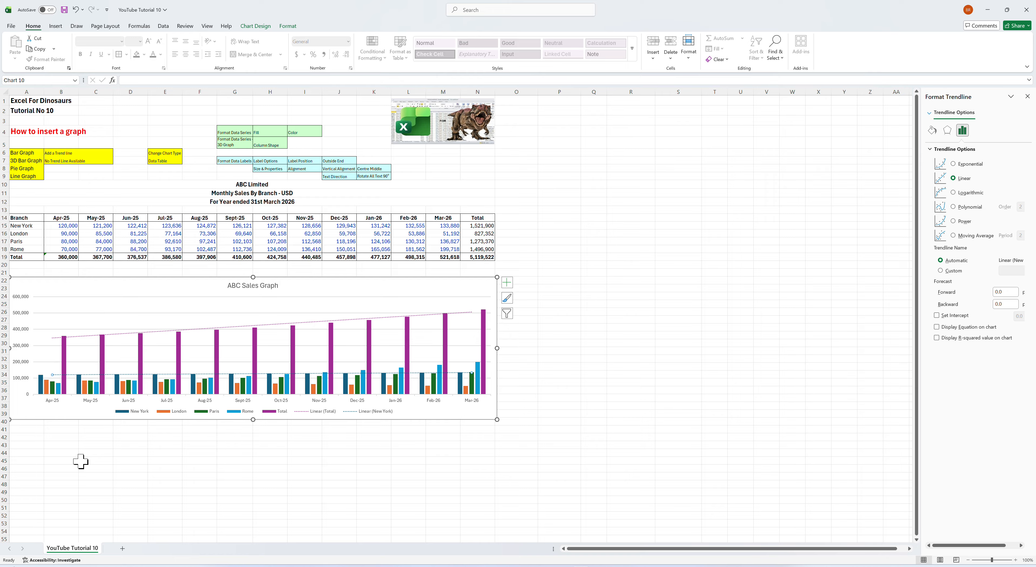
{"action": "left_click", "coordinate": [613, 364]}
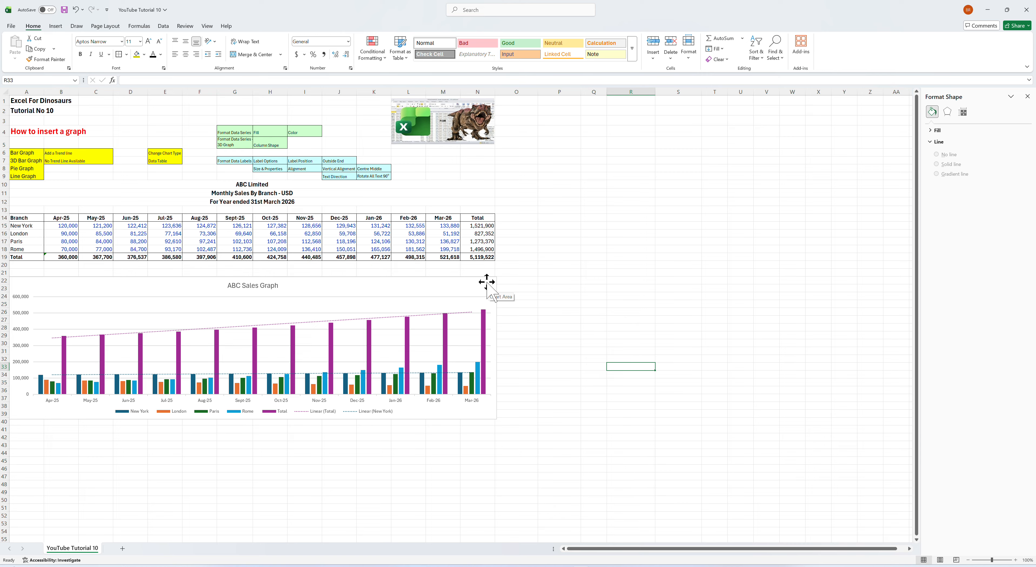
Remove all trendlines from the ABC Sales Graph through its chart elements
{"action": "left_click", "coordinate": [478, 285]}
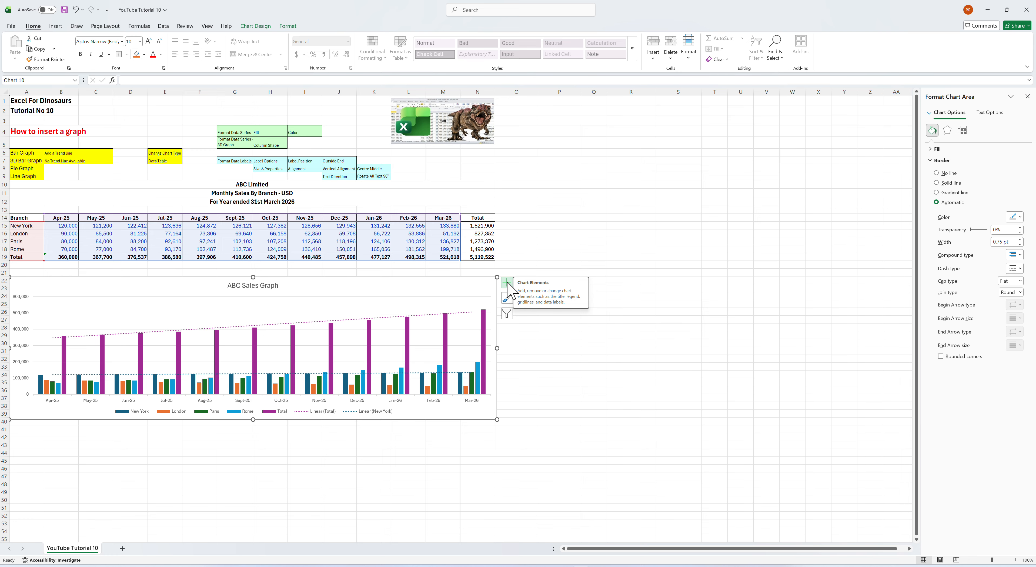
{"action": "left_click", "coordinate": [507, 283]}
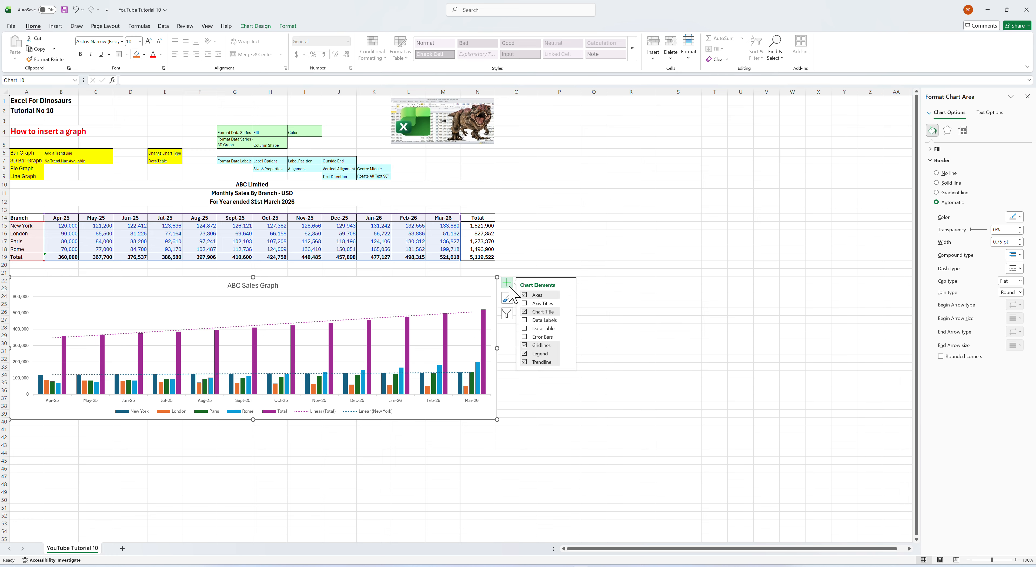
{"action": "left_click", "coordinate": [524, 362]}
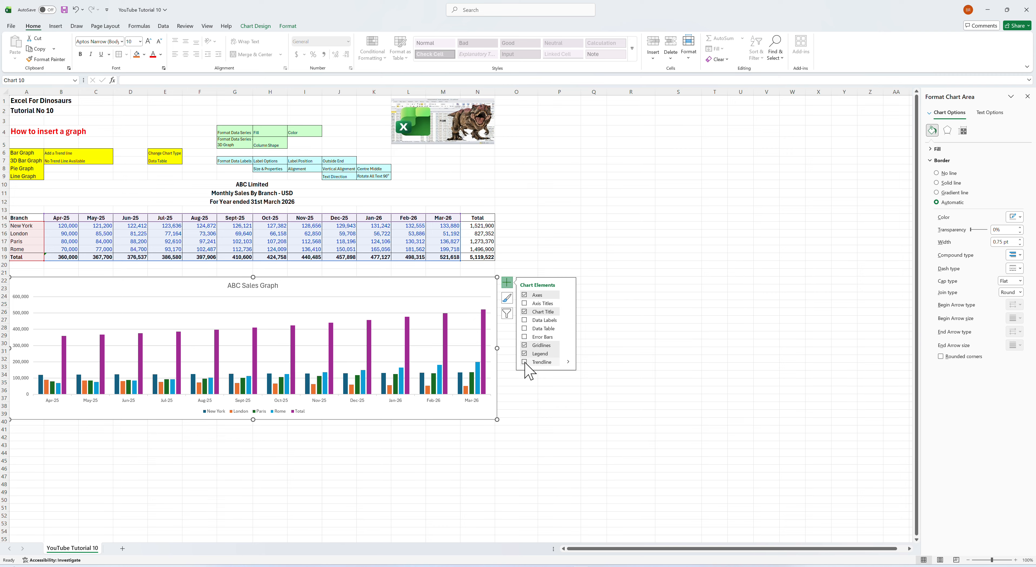
Add a trendline based on the Paris series and remove it again
{"action": "left_click", "coordinate": [524, 362]}
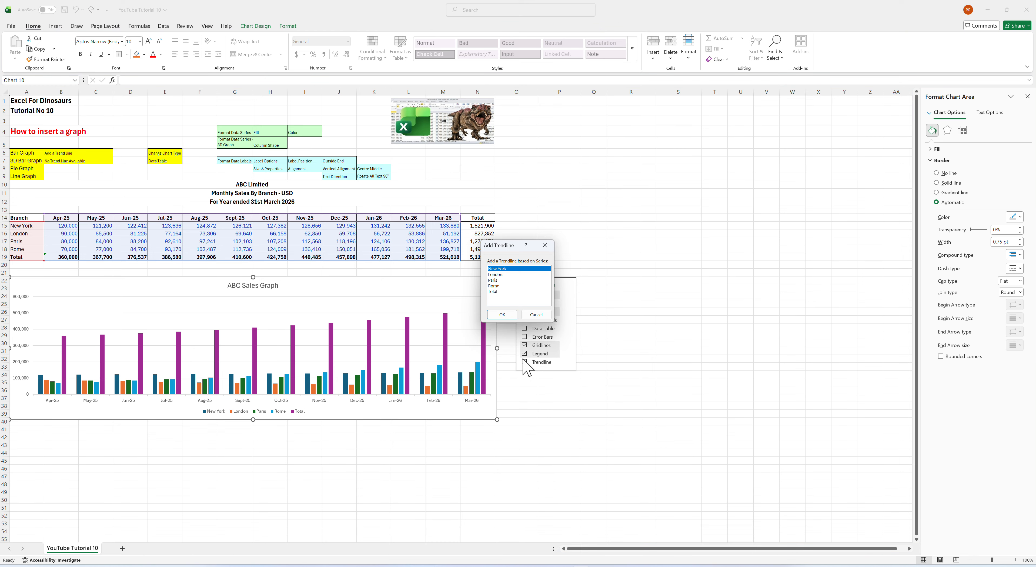
{"action": "left_click", "coordinate": [495, 280]}
{"action": "left_click", "coordinate": [503, 316]}
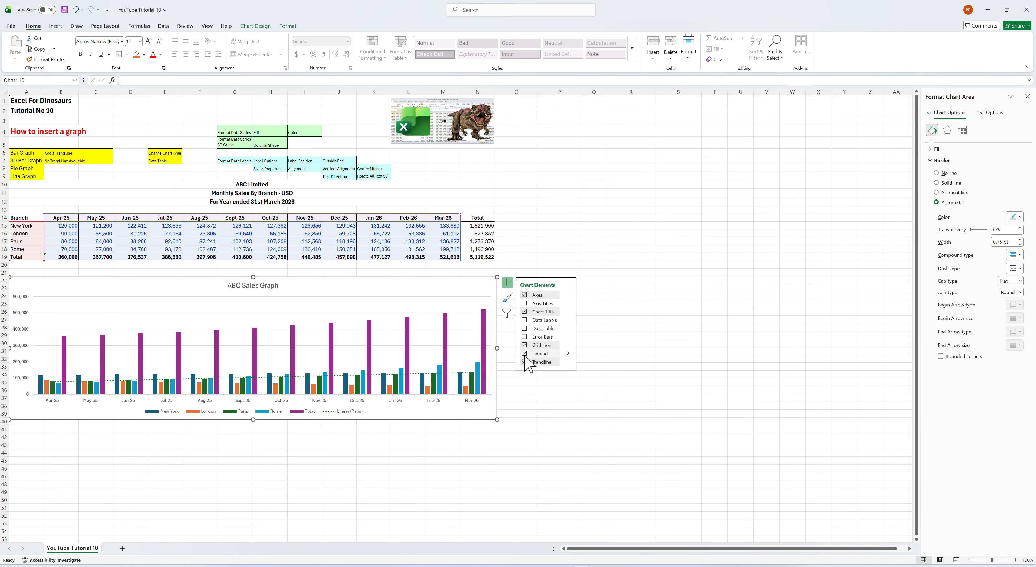
{"action": "left_click", "coordinate": [524, 362]}
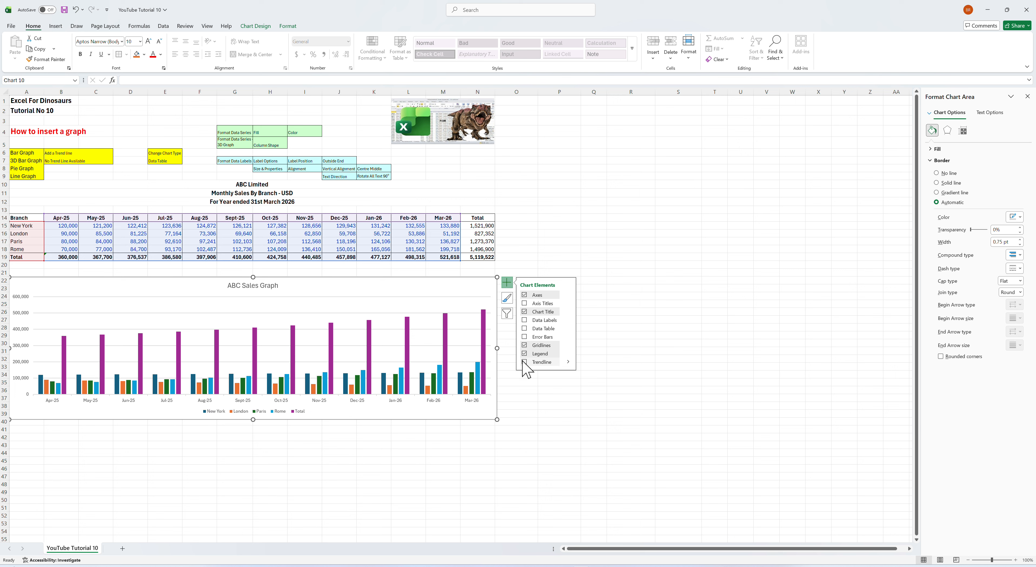
{"action": "left_click", "coordinate": [608, 342]}
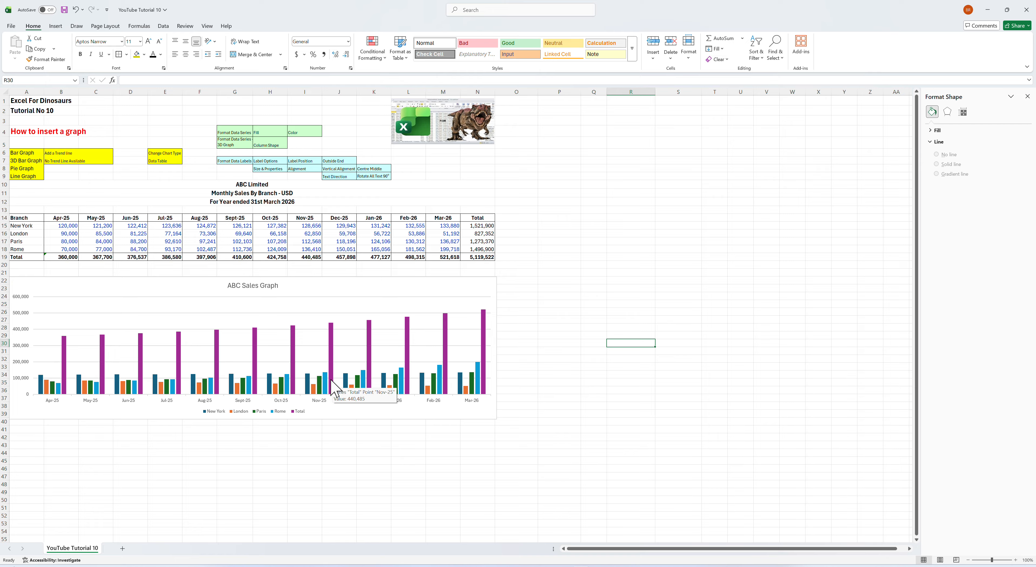
Add data labels to the Total and New York series of the chart
{"action": "right_click", "coordinate": [331, 389]}
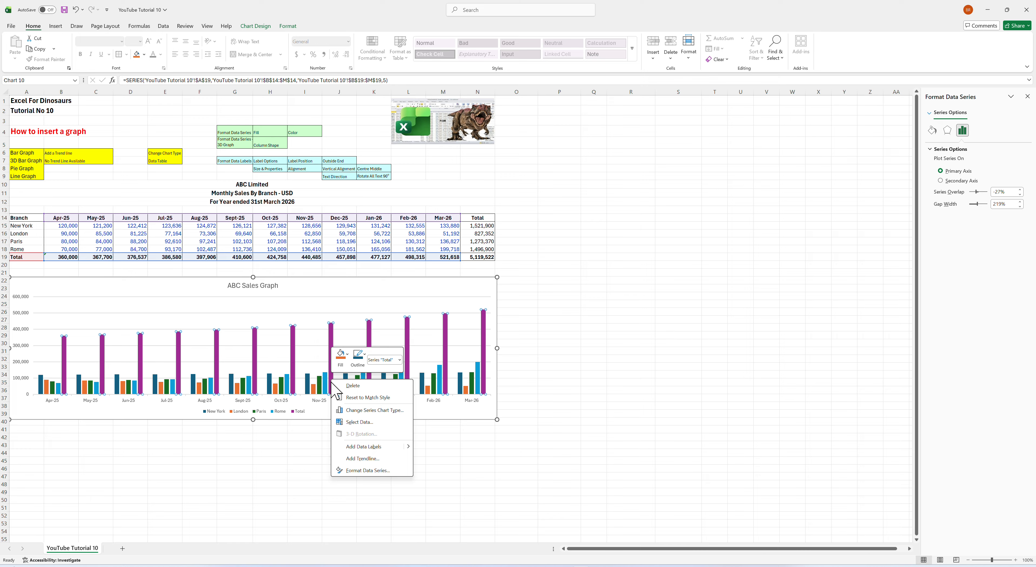
{"action": "left_click", "coordinate": [363, 446]}
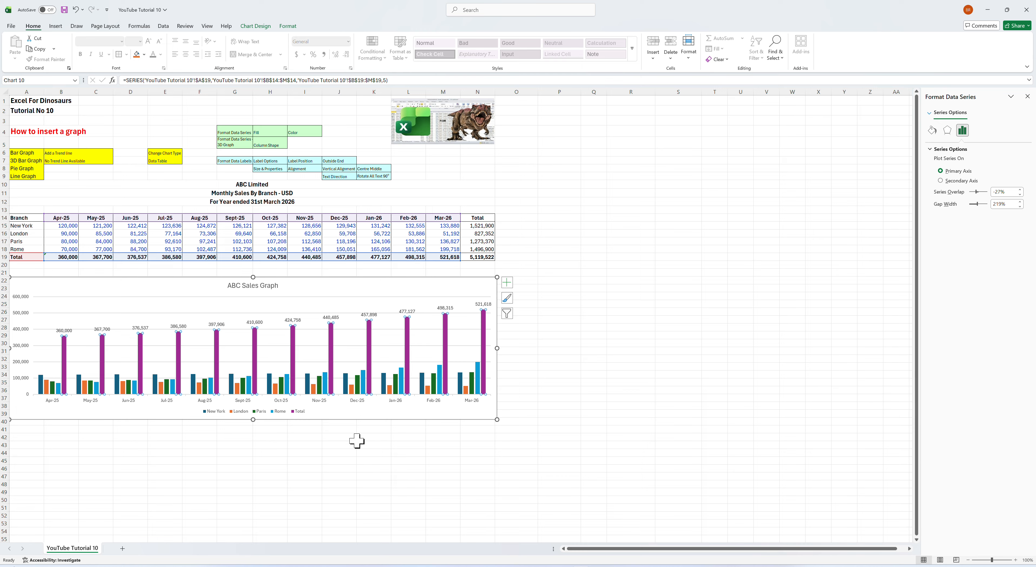
{"action": "left_click", "coordinate": [40, 384]}
{"action": "right_click", "coordinate": [40, 384]}
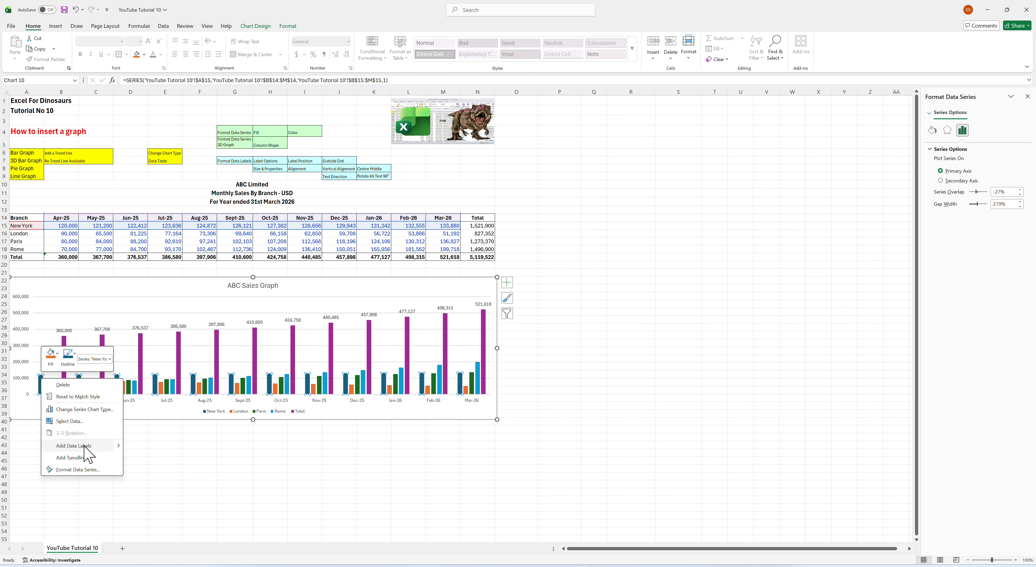
{"action": "left_click", "coordinate": [73, 445]}
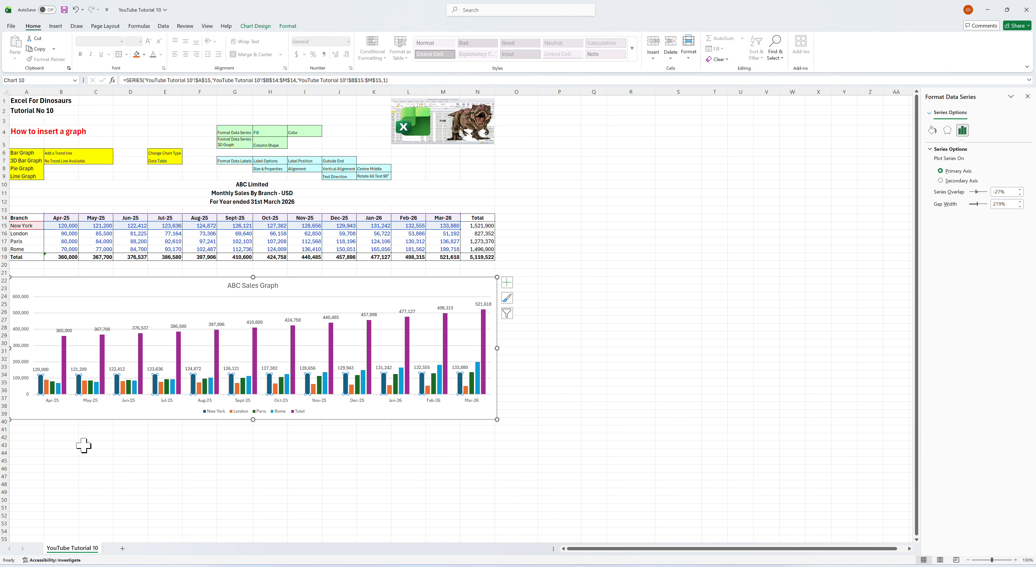
Add data labels to the London, Paris and Rome series of the chart
{"action": "right_click", "coordinate": [48, 386]}
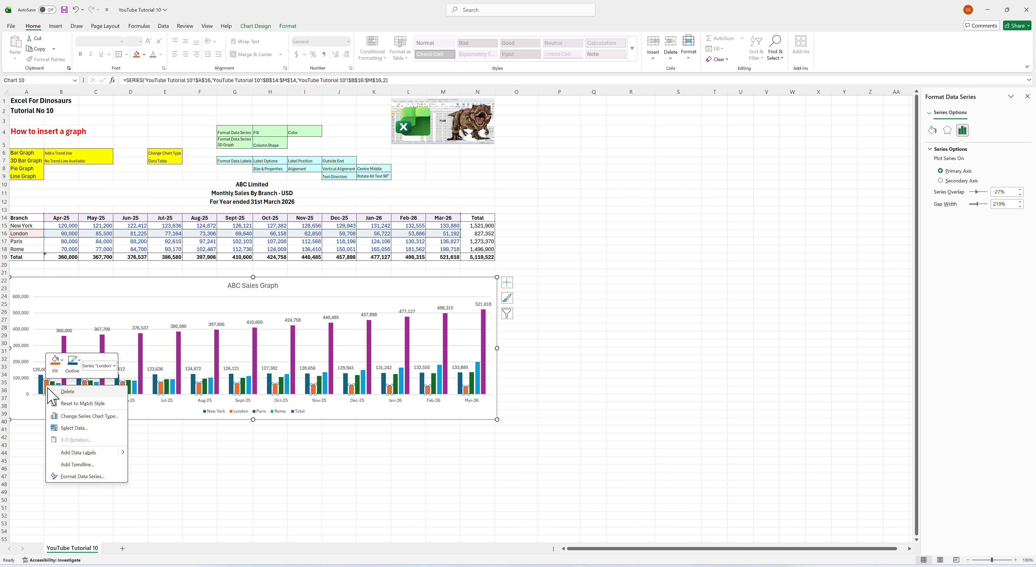
{"action": "left_click", "coordinate": [100, 454]}
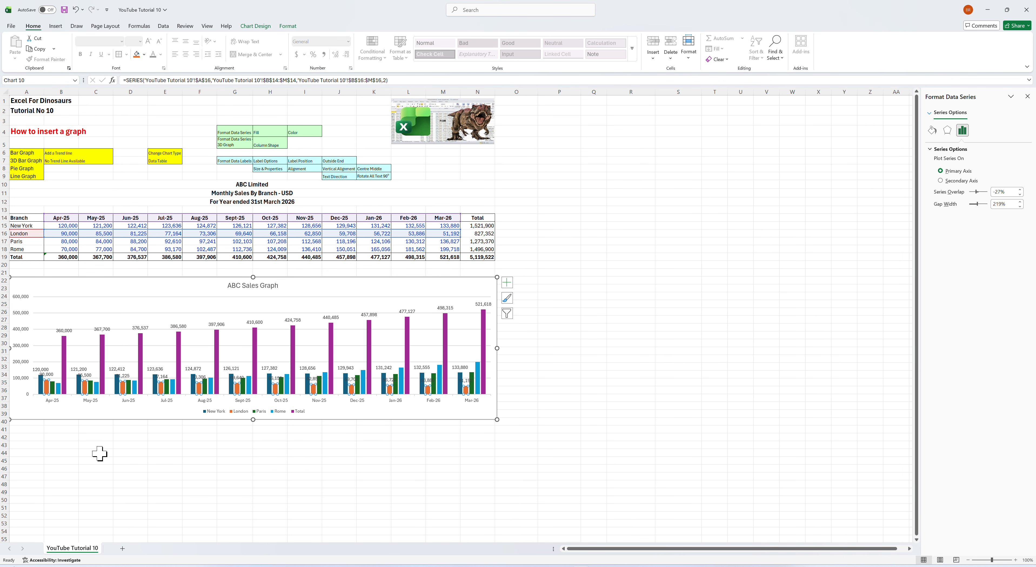
{"action": "right_click", "coordinate": [55, 387]}
{"action": "left_click", "coordinate": [101, 451]}
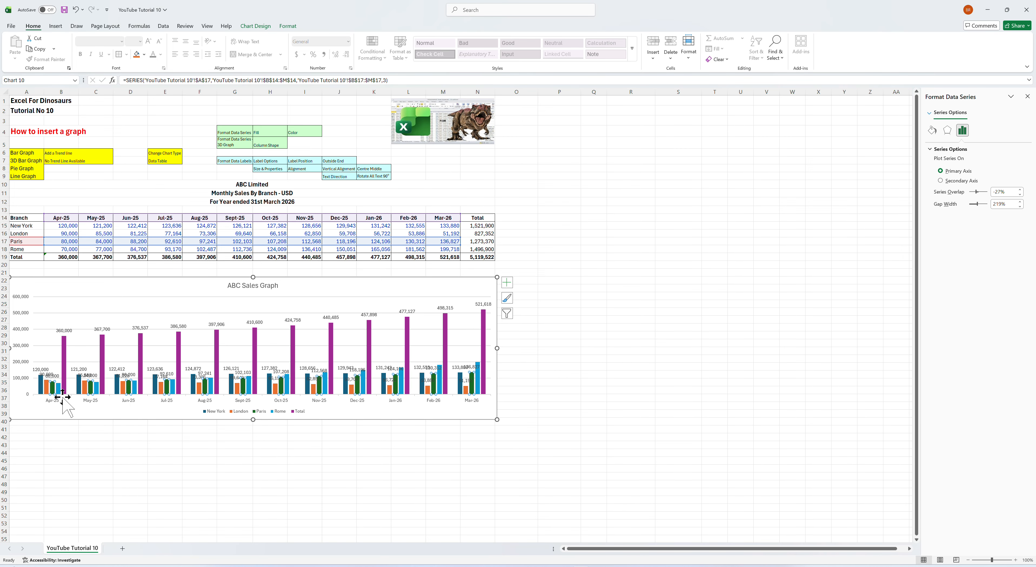
{"action": "right_click", "coordinate": [58, 390]}
{"action": "left_click", "coordinate": [98, 452]}
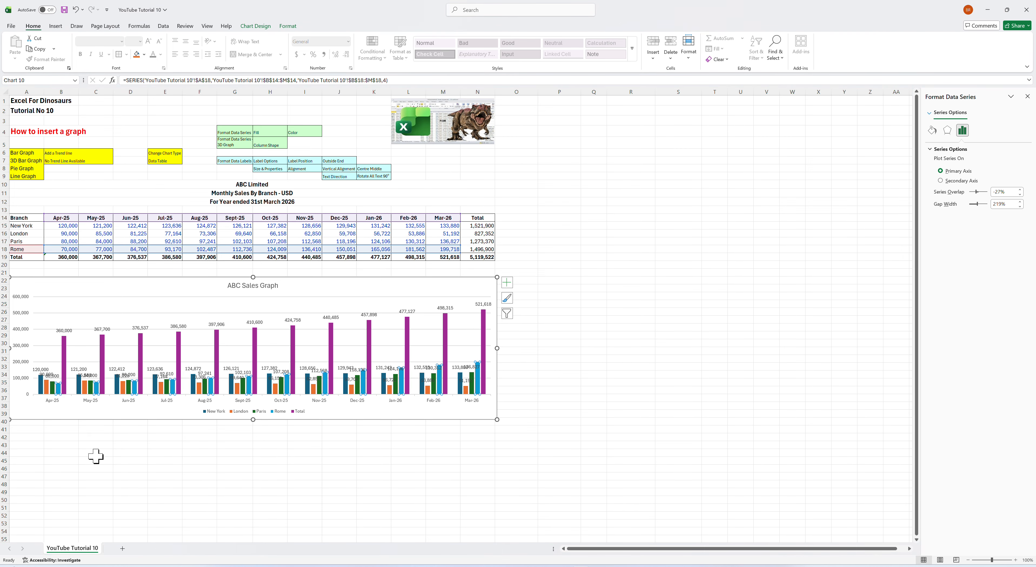
{"action": "left_click", "coordinate": [664, 406]}
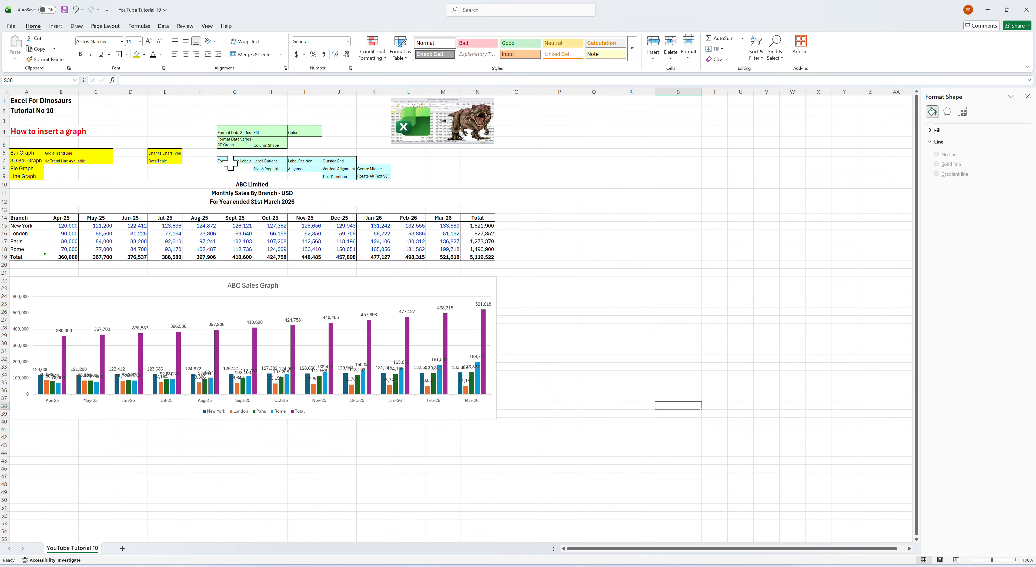
Open the formatting of the New York data labels, try the Center label position and set it back to Outside End
{"action": "mouse_move", "coordinate": [444, 318]}
{"action": "right_click", "coordinate": [42, 370]}
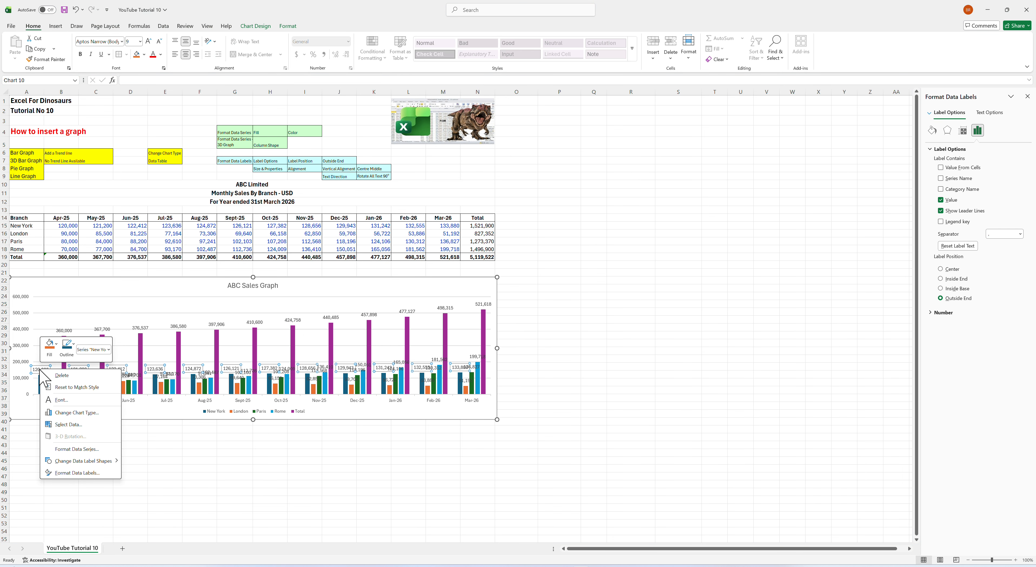
{"action": "left_click", "coordinate": [77, 473]}
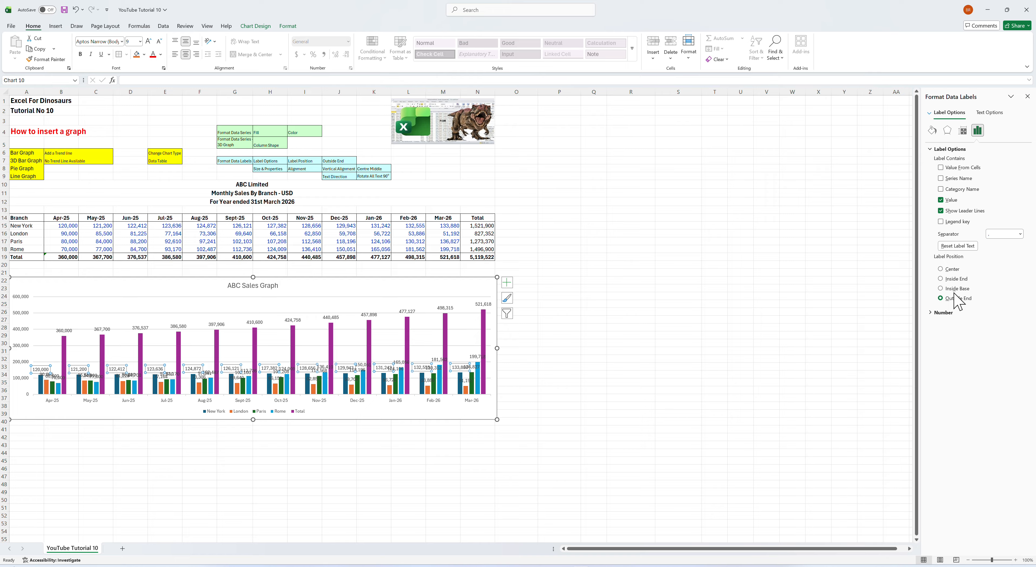
{"action": "left_click", "coordinate": [941, 269]}
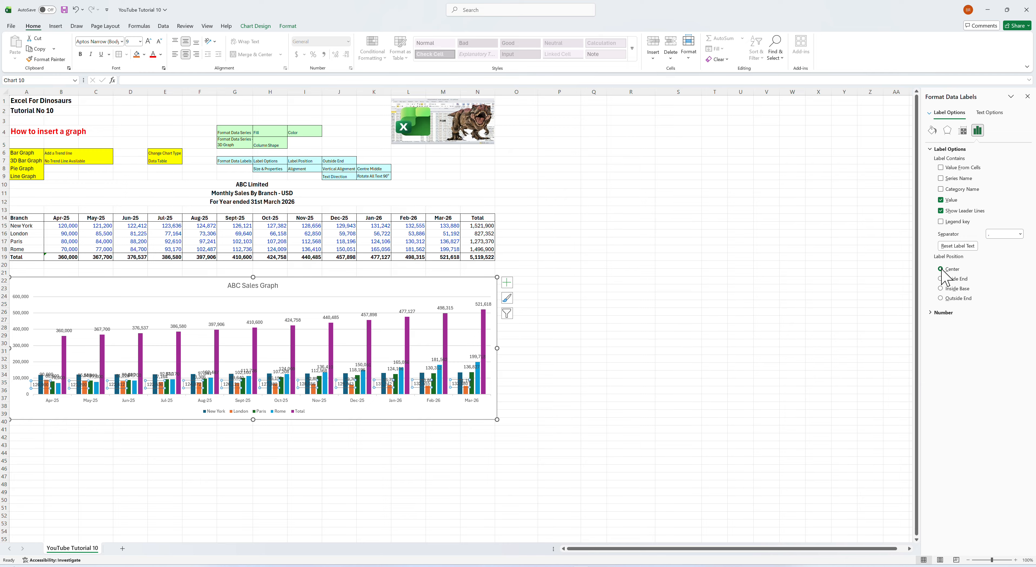
{"action": "left_click", "coordinate": [941, 298]}
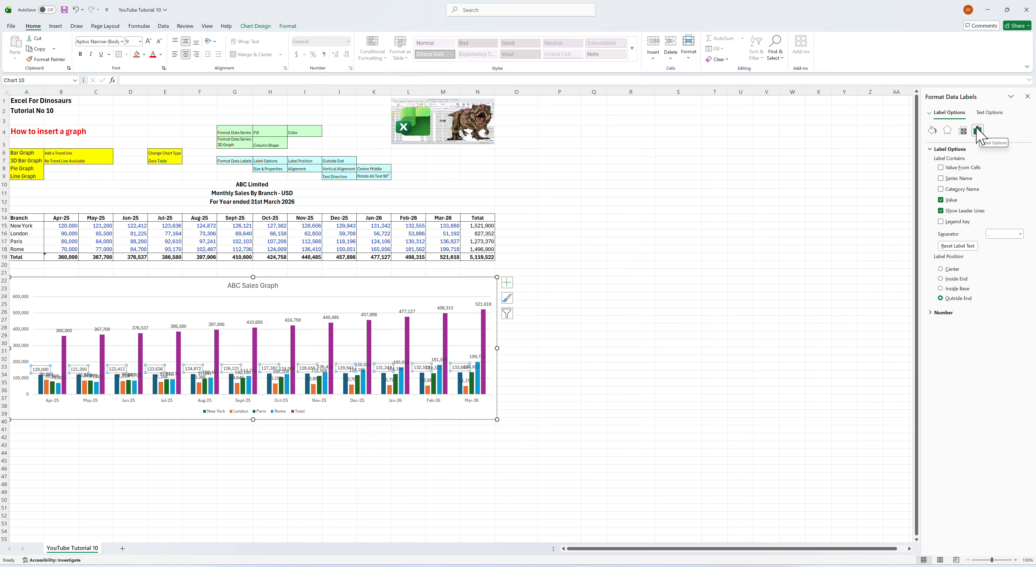
Set the text direction of the New York data labels to Rotate all text 90°
{"action": "left_click", "coordinate": [962, 132]}
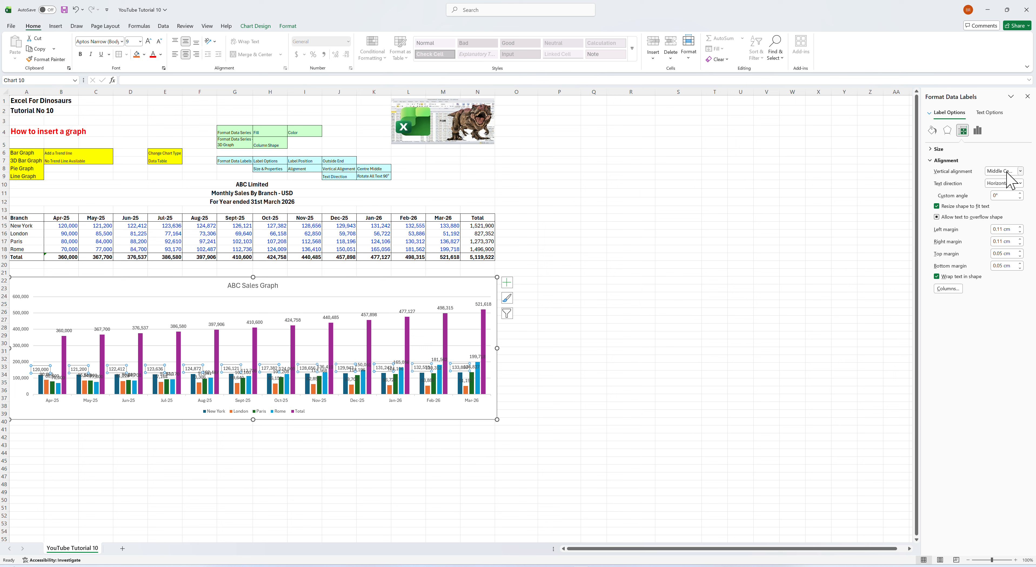
{"action": "left_click", "coordinate": [1021, 171]}
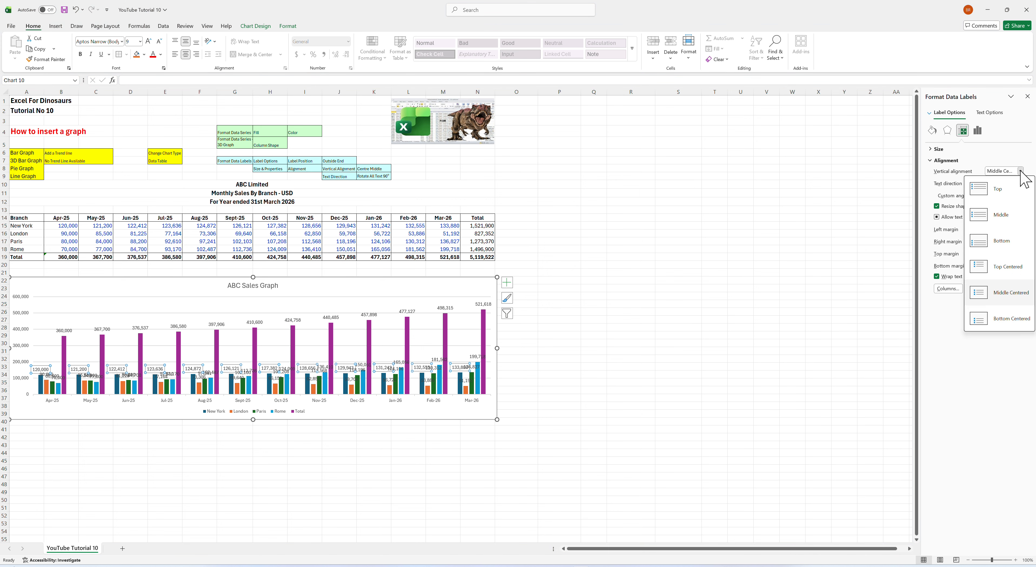
{"action": "left_click", "coordinate": [1021, 172]}
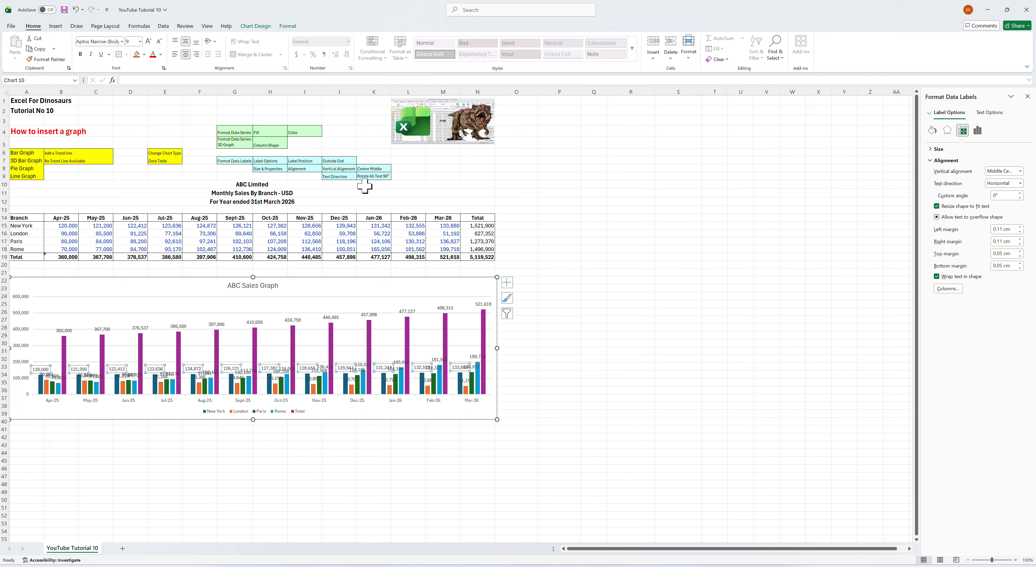
{"action": "left_click", "coordinate": [1020, 183]}
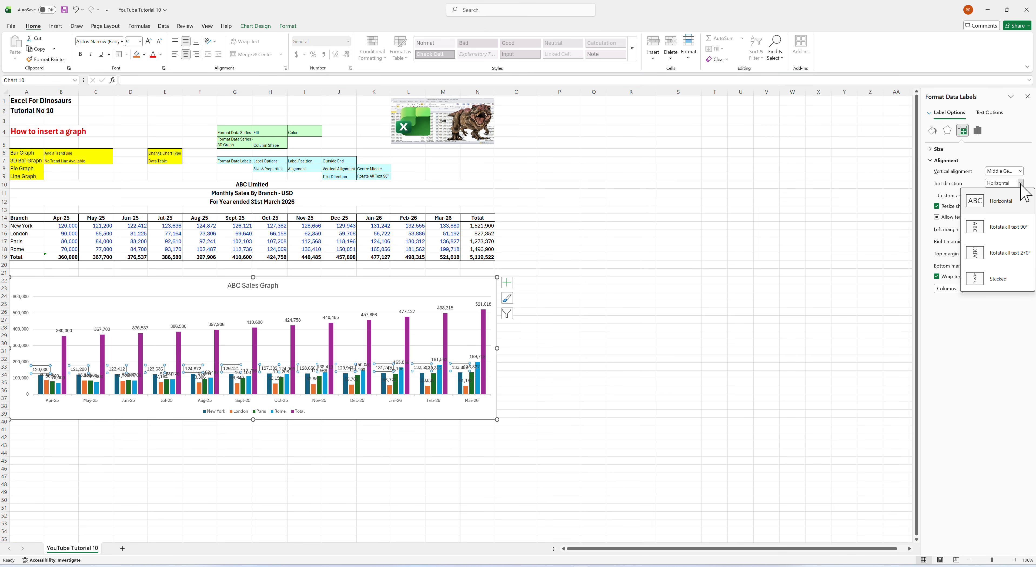
{"action": "left_click", "coordinate": [1008, 228]}
{"action": "left_click", "coordinate": [594, 264]}
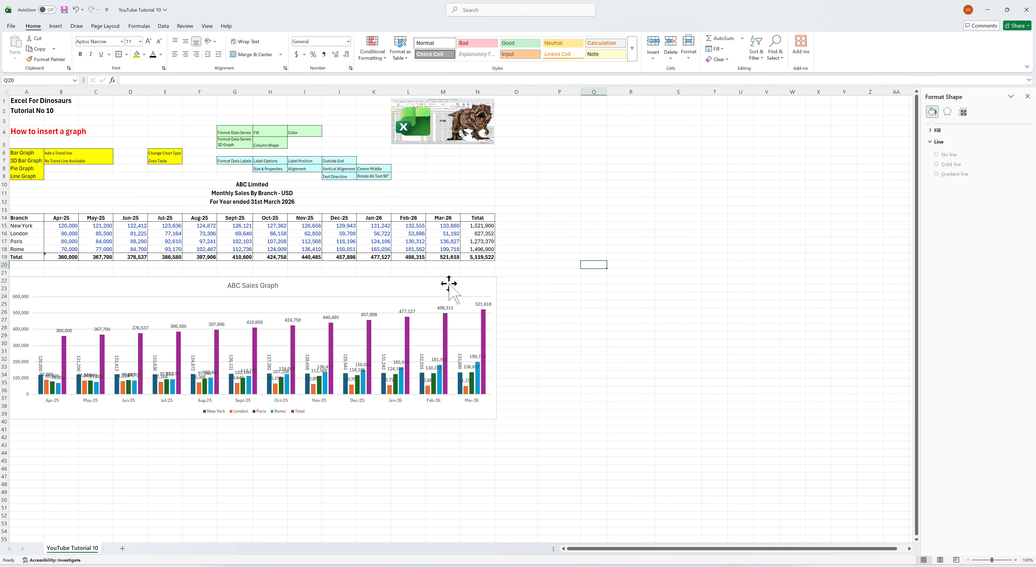
Set the text direction of the Paris data labels to Rotate all text 90°
{"action": "right_click", "coordinate": [46, 374]}
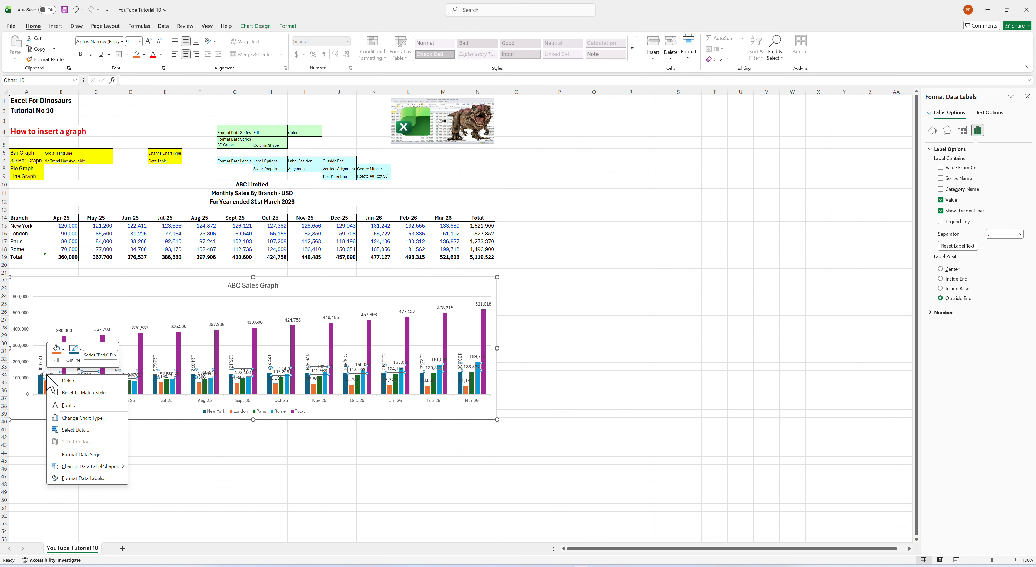
{"action": "left_click", "coordinate": [94, 478]}
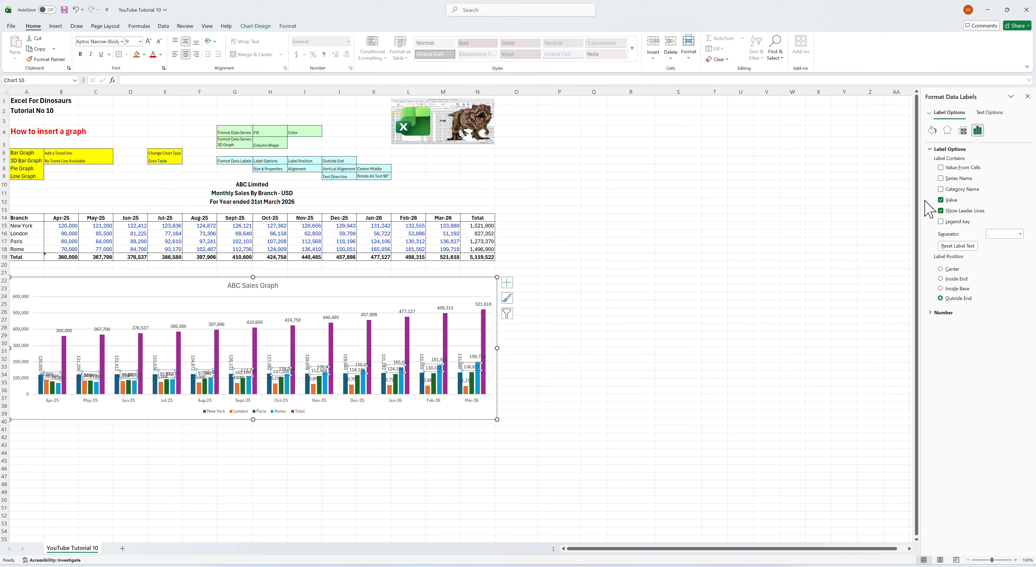
{"action": "left_click", "coordinate": [964, 130]}
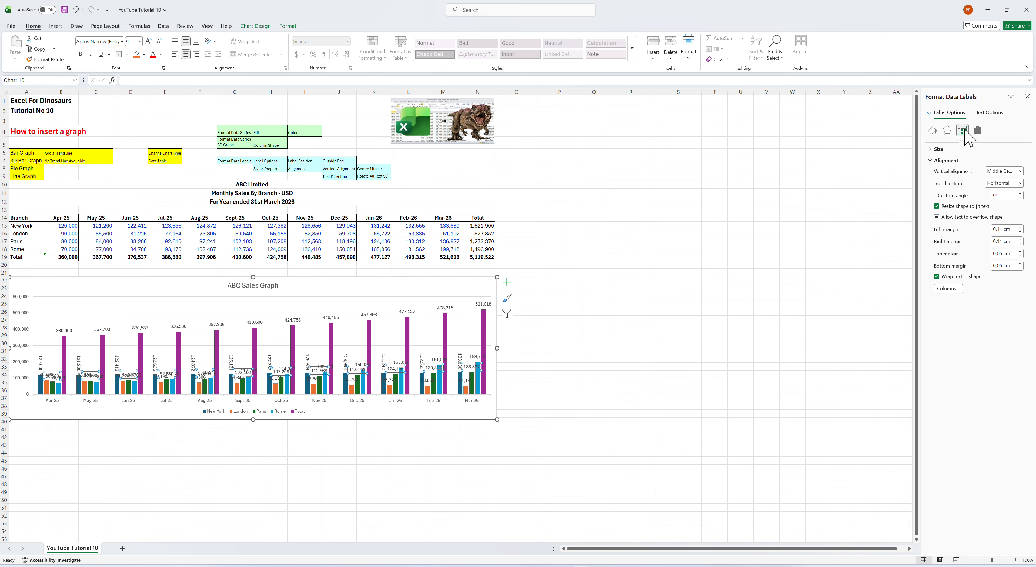
{"action": "left_click", "coordinate": [1020, 184]}
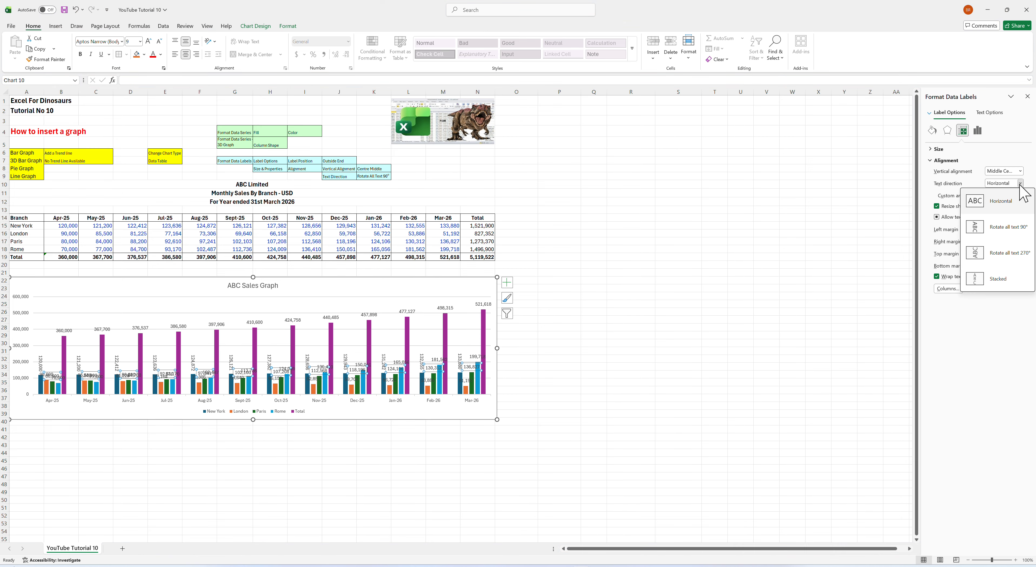
{"action": "left_click", "coordinate": [1009, 228]}
{"action": "left_click", "coordinate": [738, 241]}
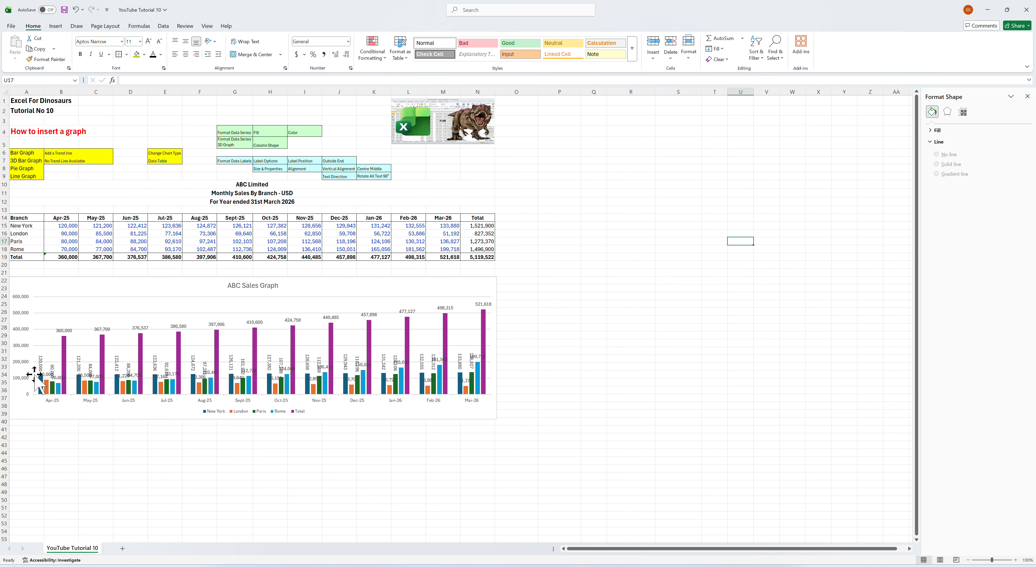
Set the text direction of the London data labels to Rotate all text 90°
{"action": "right_click", "coordinate": [59, 390]}
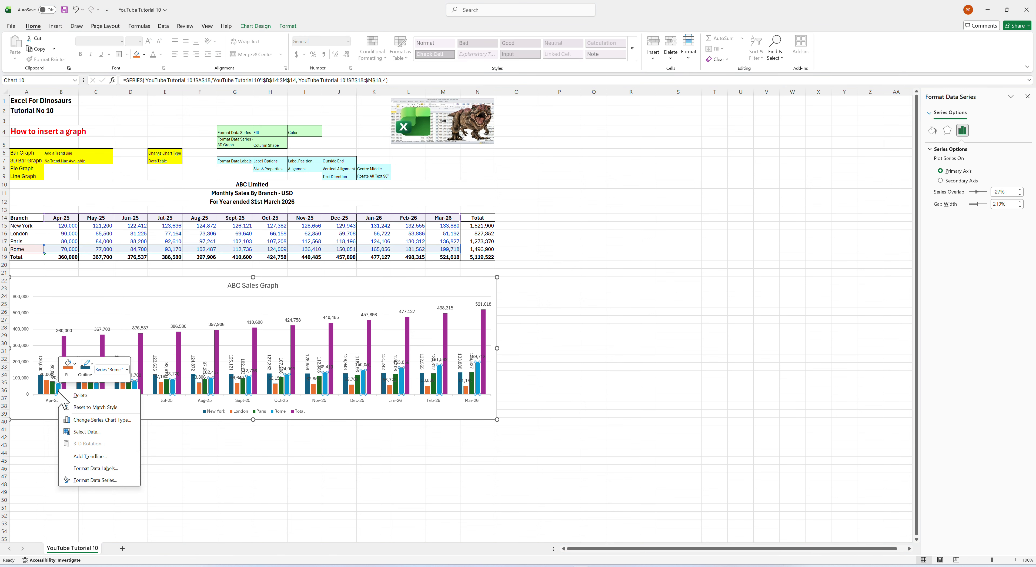
{"action": "left_click", "coordinate": [99, 481]}
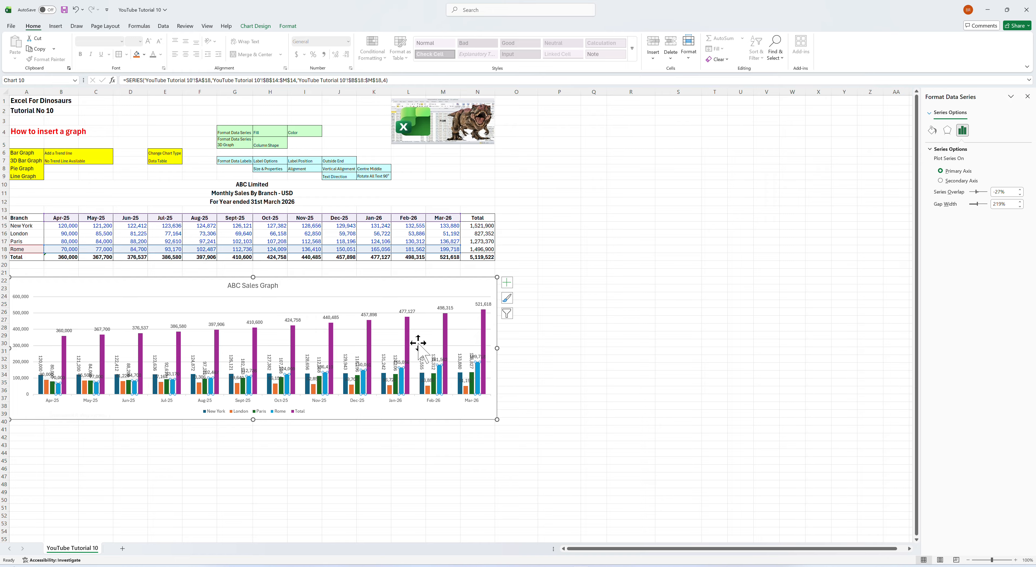
{"action": "right_click", "coordinate": [46, 377]}
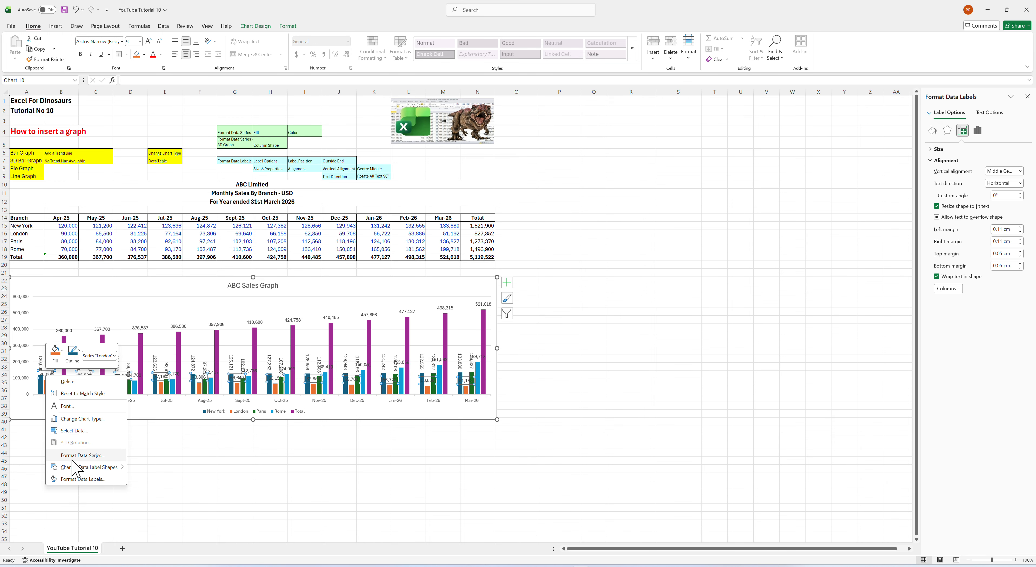
{"action": "left_click", "coordinate": [80, 479]}
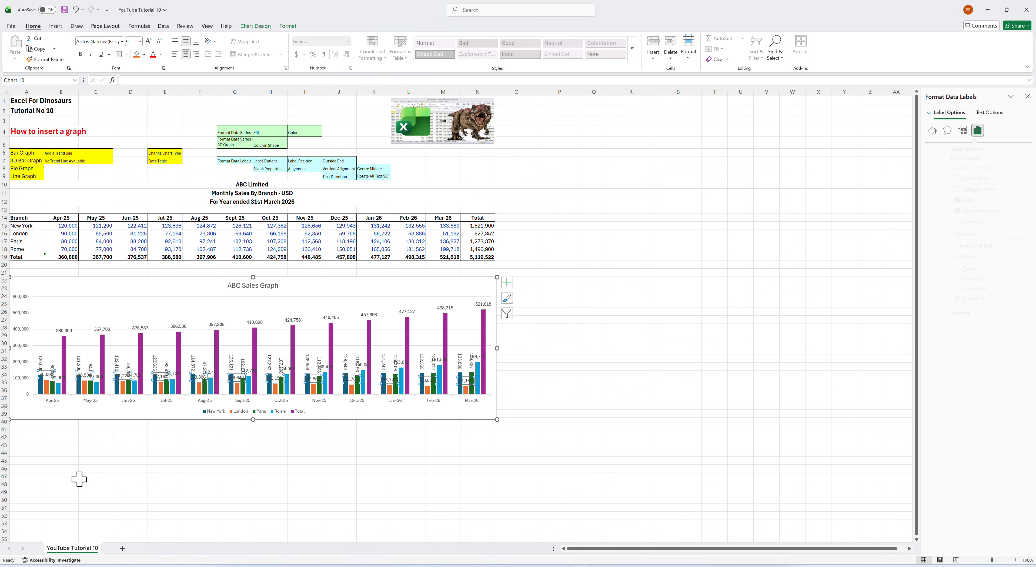
{"action": "left_click", "coordinate": [962, 130]}
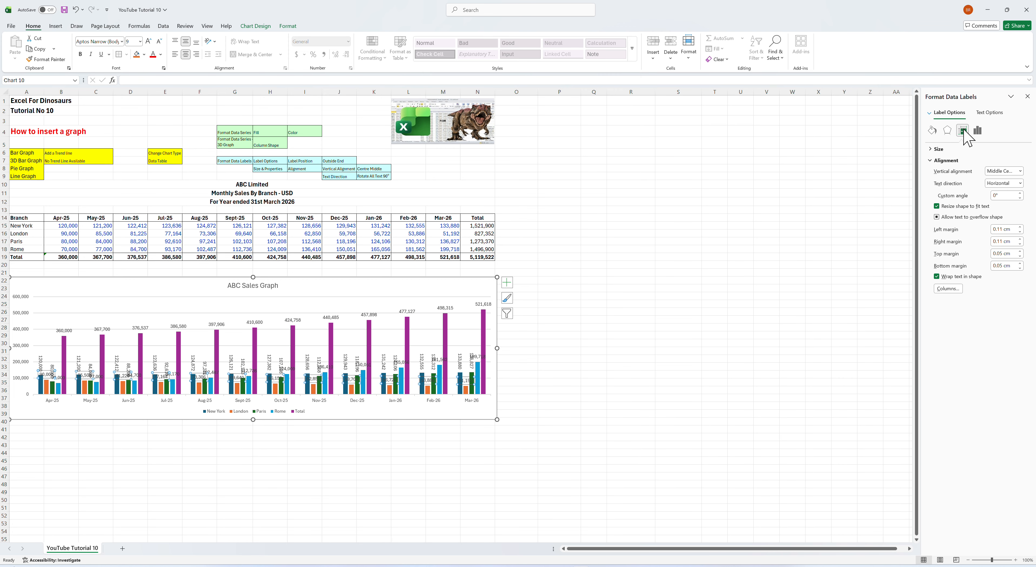
{"action": "left_click", "coordinate": [1020, 183]}
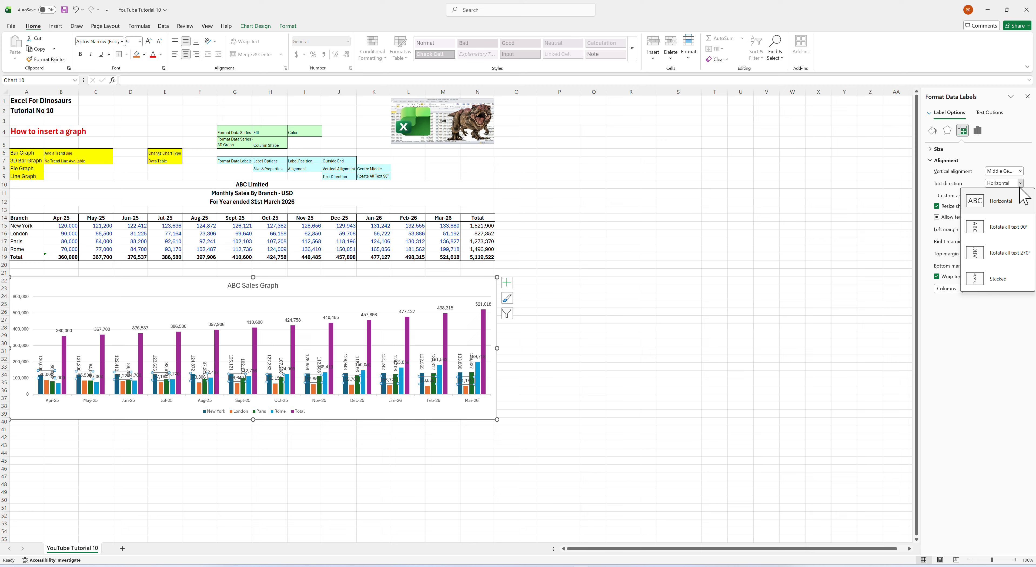
{"action": "left_click", "coordinate": [1019, 231]}
{"action": "left_click", "coordinate": [768, 242]}
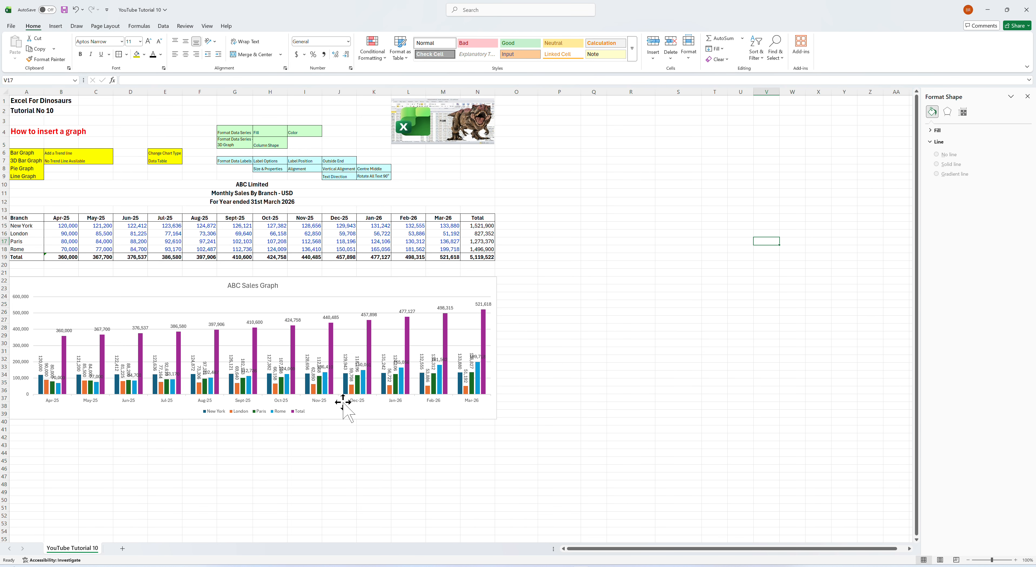
Set the text direction of the Rome data labels to Rotate all text 90°
{"action": "left_click", "coordinate": [439, 359]}
{"action": "right_click", "coordinate": [441, 361]}
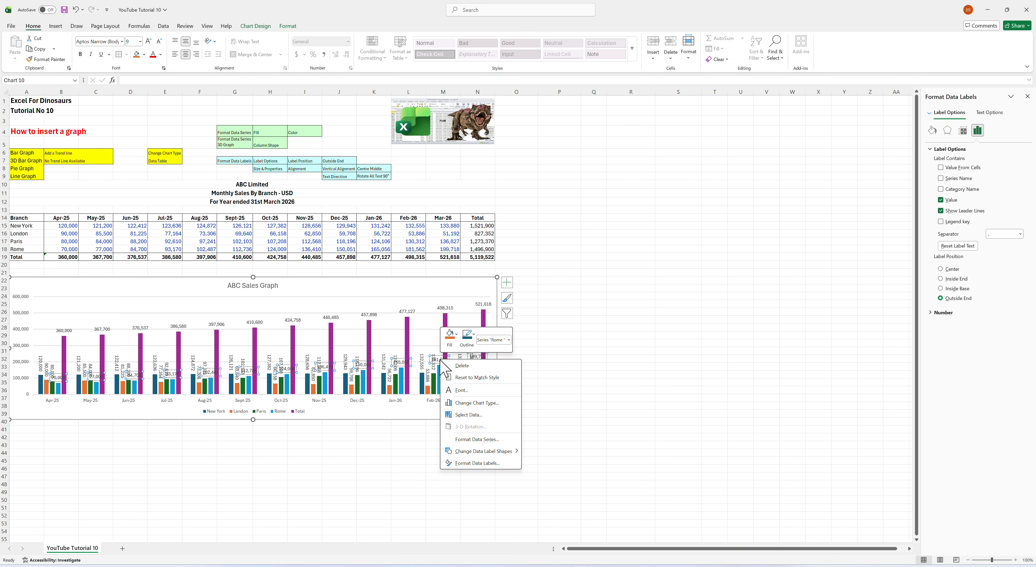
{"action": "left_click", "coordinate": [480, 466]}
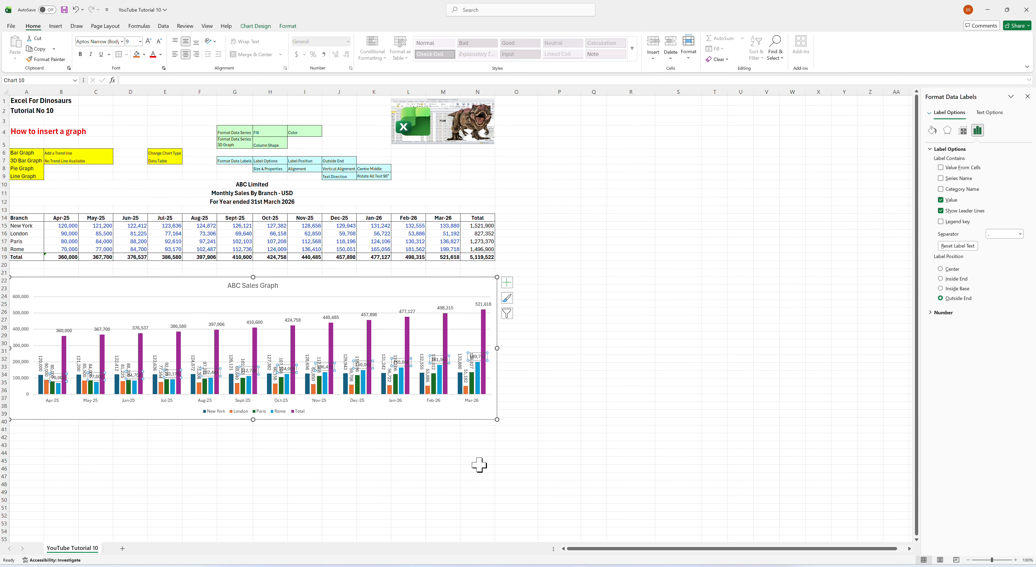
{"action": "left_click", "coordinate": [962, 130]}
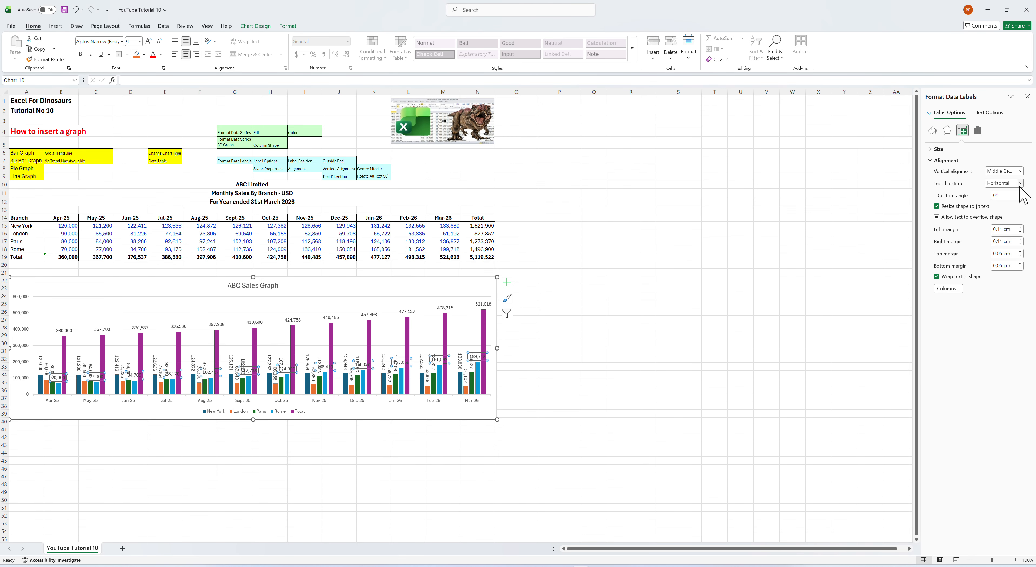
{"action": "left_click", "coordinate": [1019, 184]}
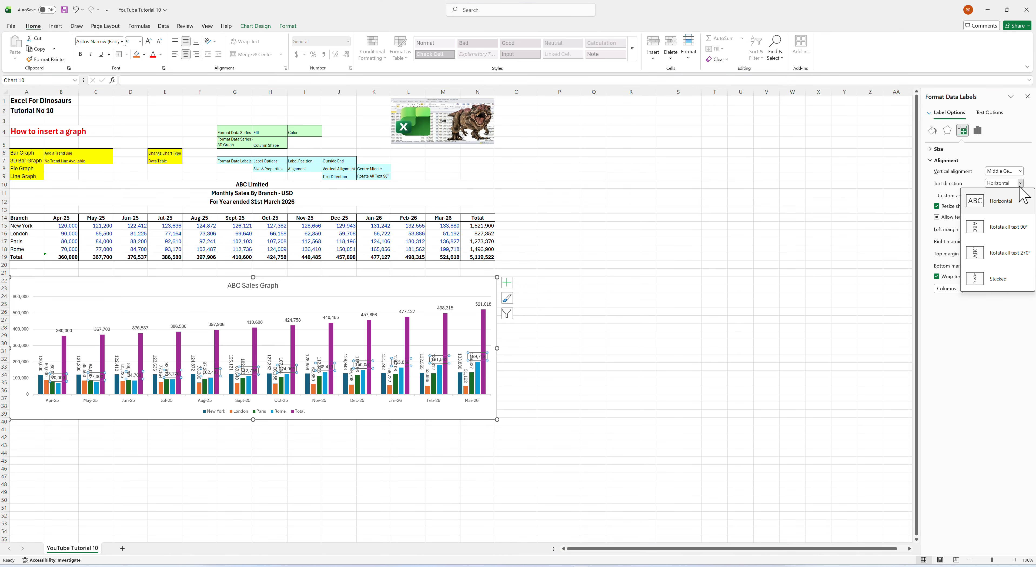
{"action": "left_click", "coordinate": [1017, 229]}
{"action": "left_click", "coordinate": [712, 200]}
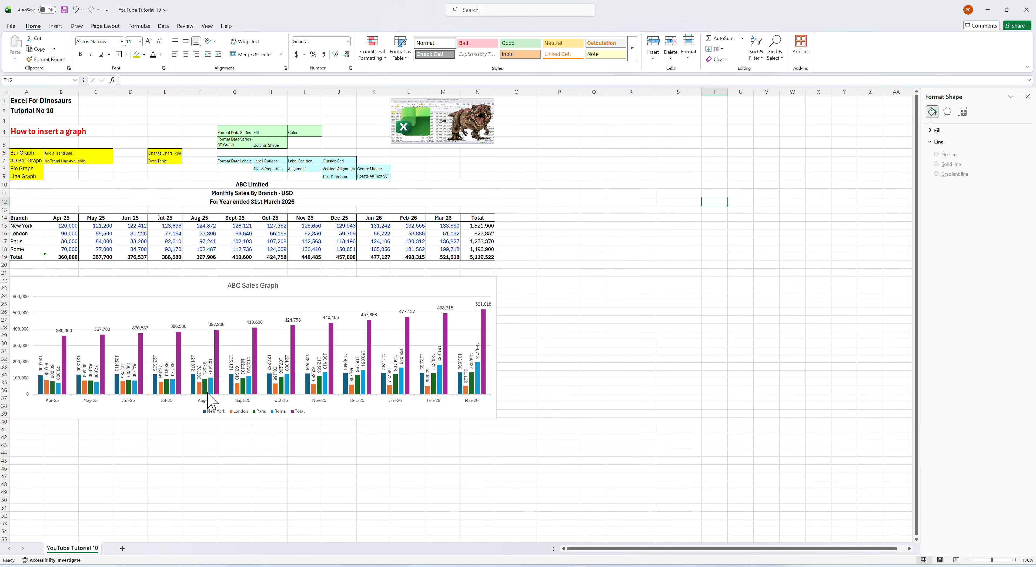
Set the border colour of the New York series columns in the ABC Sales Graph to standard yellow
{"action": "left_click", "coordinate": [41, 391]}
{"action": "right_click", "coordinate": [40, 390]}
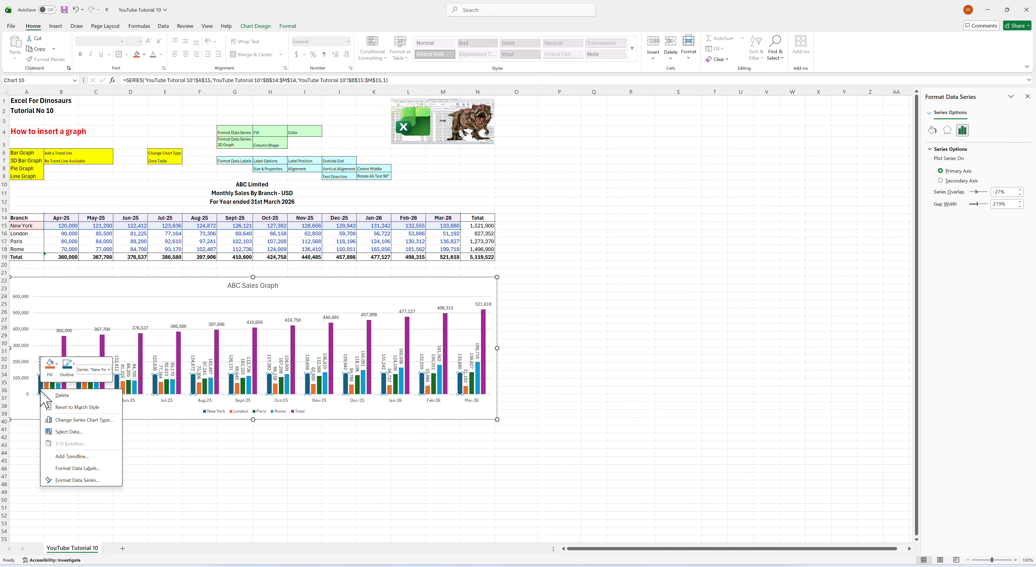
{"action": "left_click", "coordinate": [69, 481]}
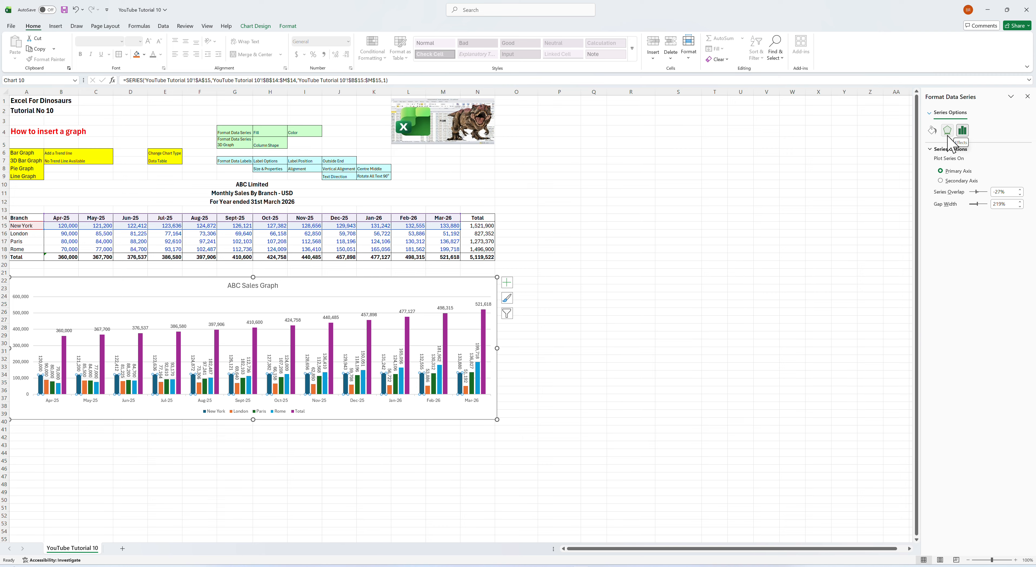
{"action": "left_click", "coordinate": [932, 131]}
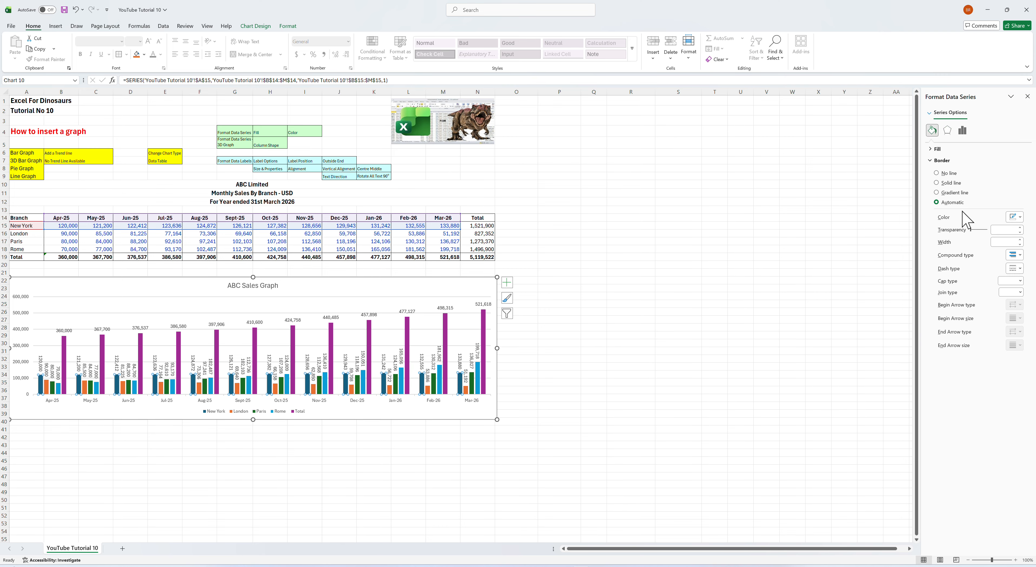
{"action": "left_click", "coordinate": [1015, 217]}
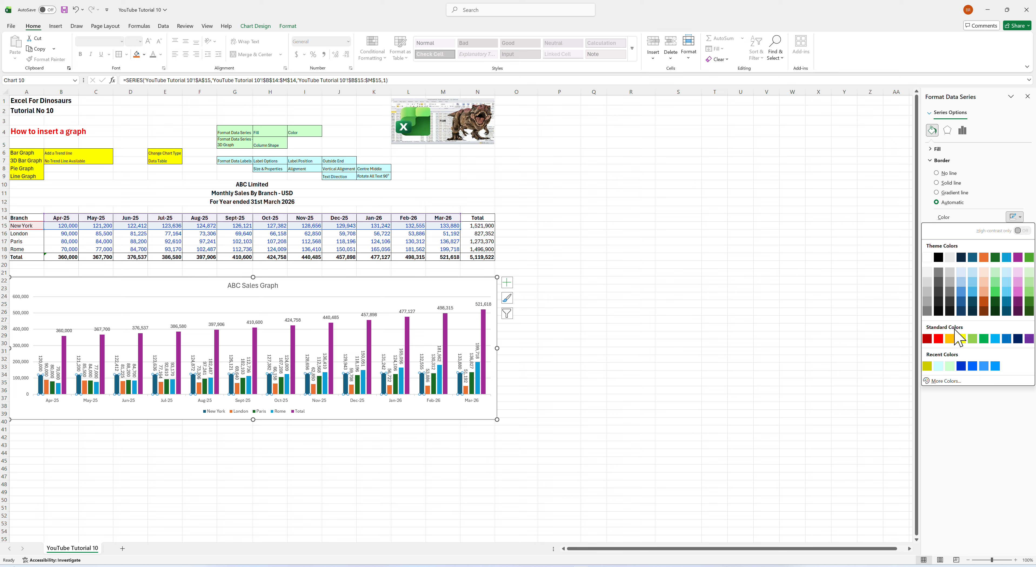
{"action": "left_click", "coordinate": [966, 345]}
{"action": "left_click", "coordinate": [784, 194]}
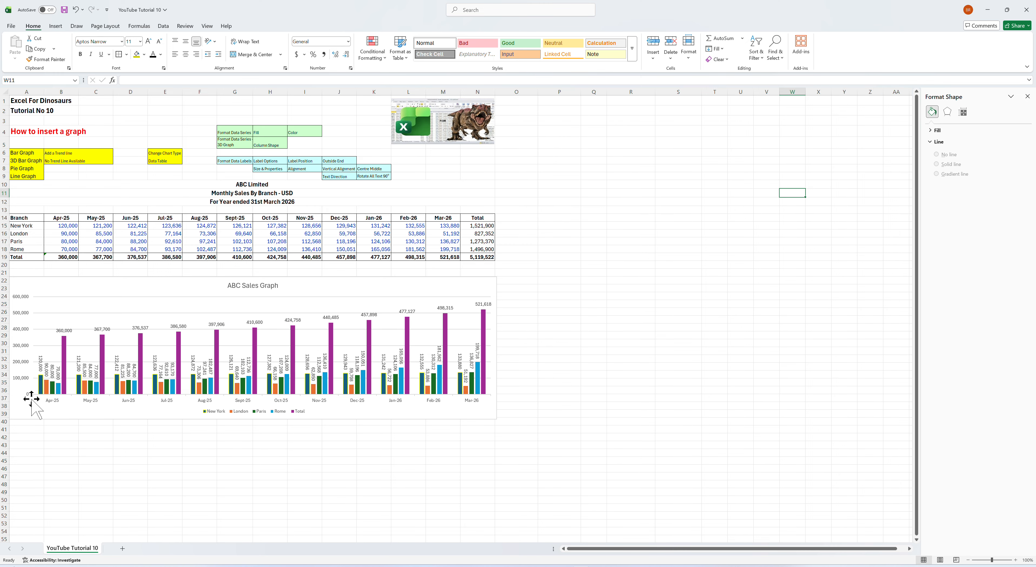
Fill the New York series columns with standard yellow and close the formatting pane
{"action": "right_click", "coordinate": [41, 391]}
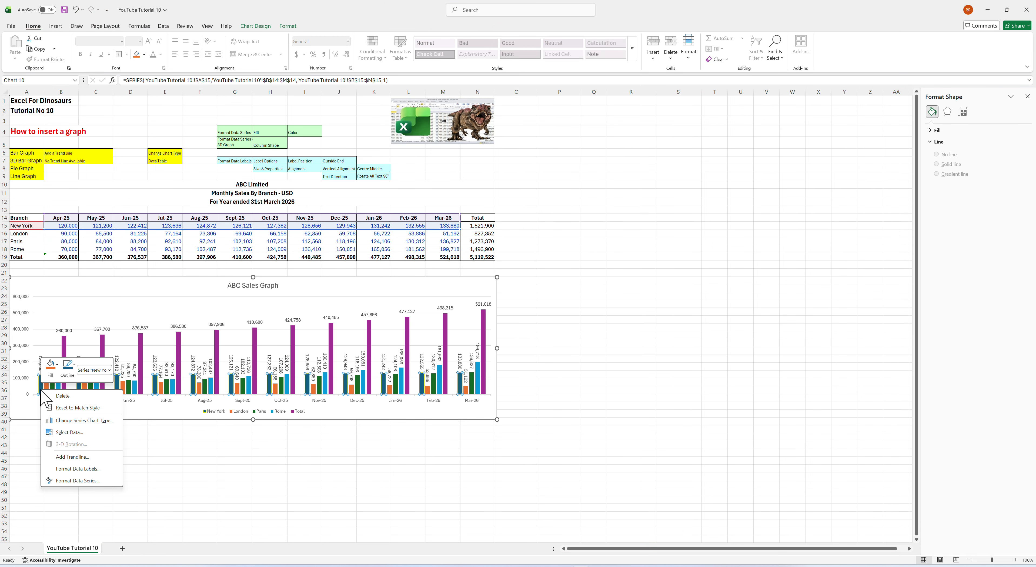
{"action": "left_click", "coordinate": [66, 479]}
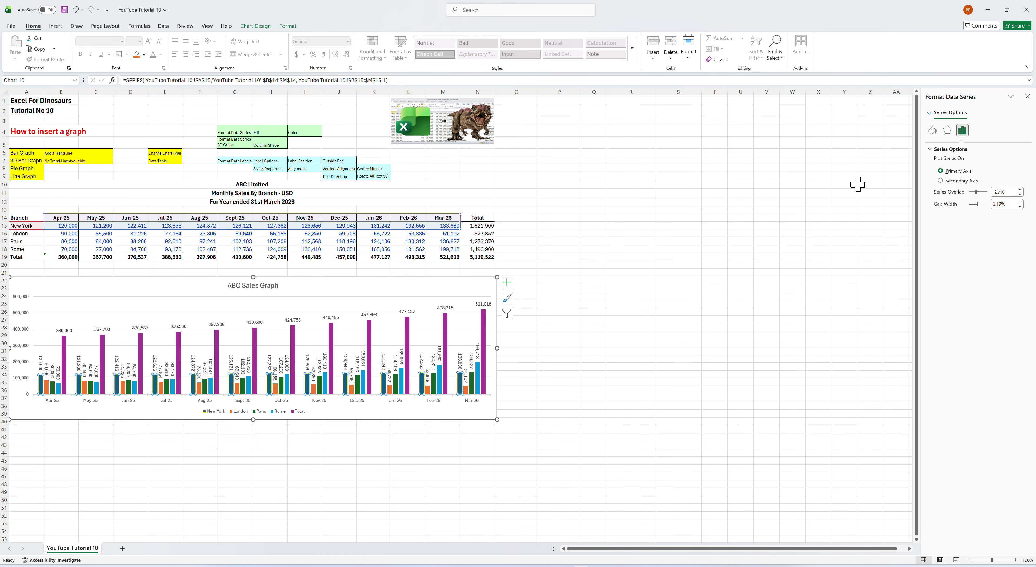
{"action": "left_click", "coordinate": [932, 131]}
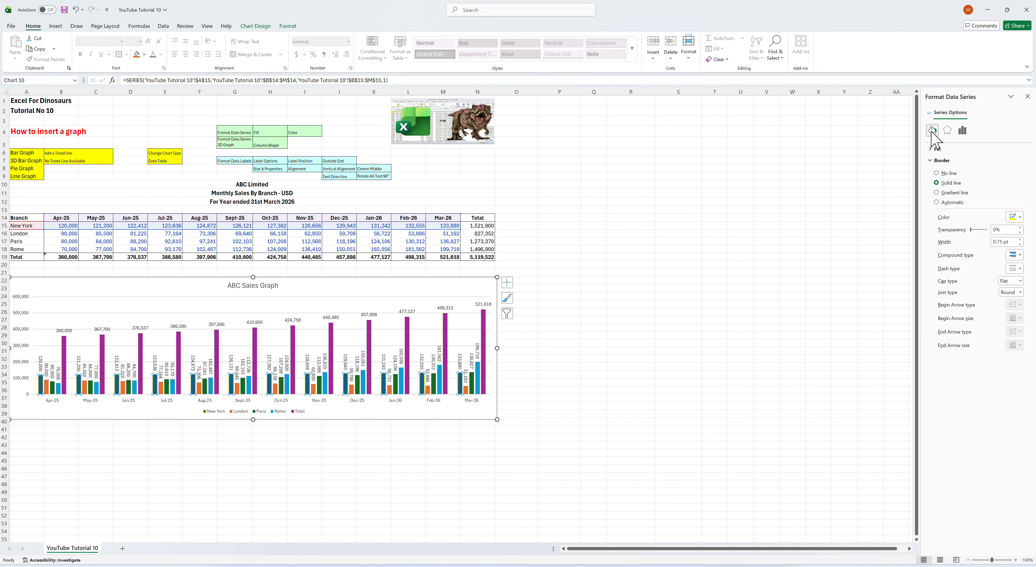
{"action": "left_click", "coordinate": [937, 149]}
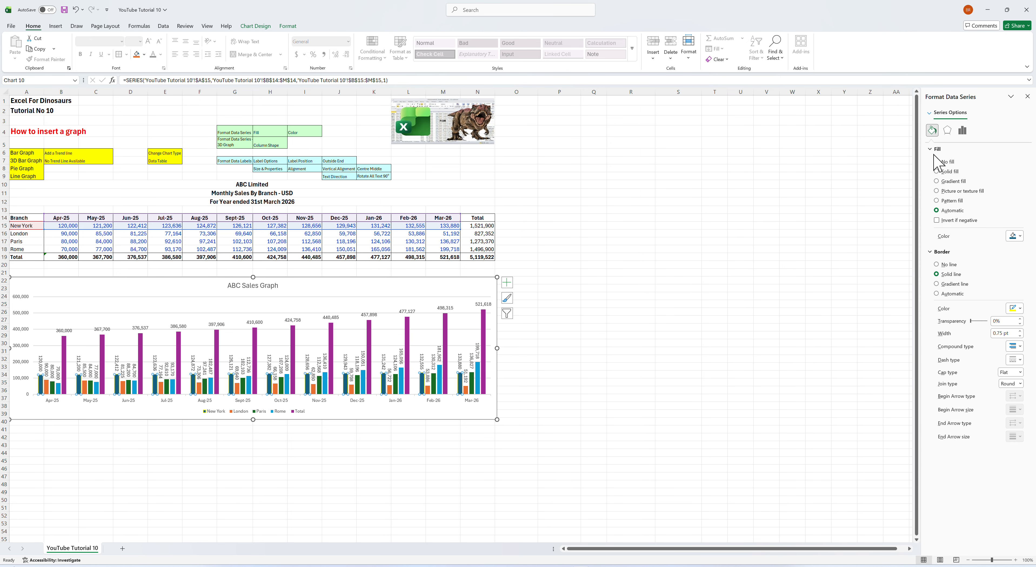
{"action": "left_click", "coordinate": [1015, 236]}
{"action": "left_click", "coordinate": [961, 358]}
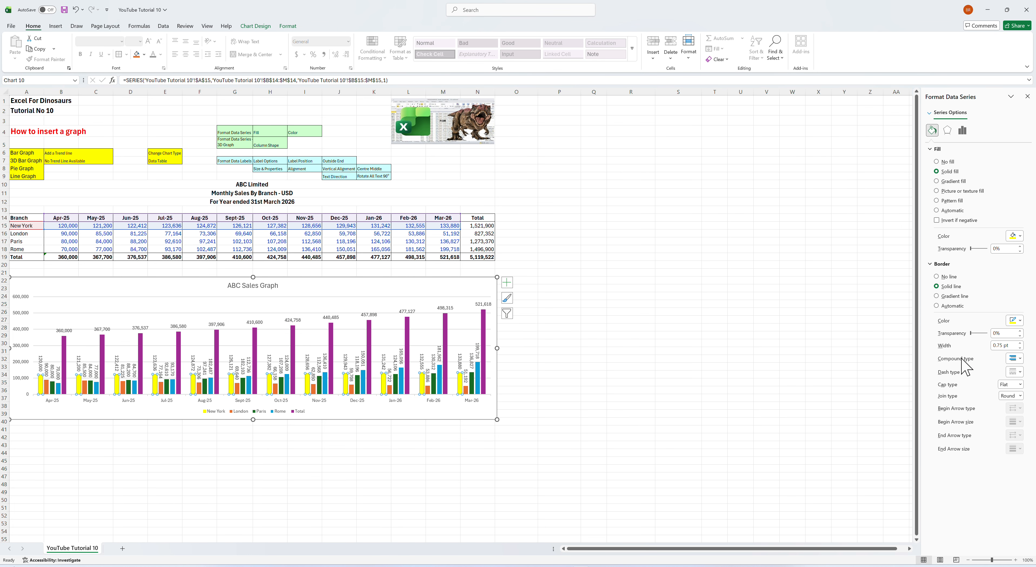
{"action": "left_click", "coordinate": [714, 184]}
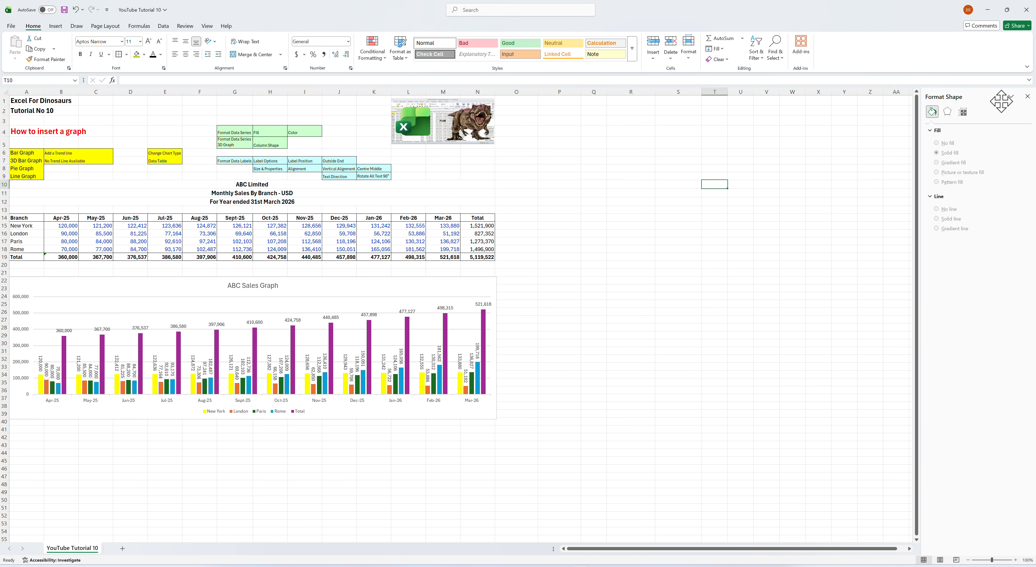
{"action": "left_click", "coordinate": [1027, 97]}
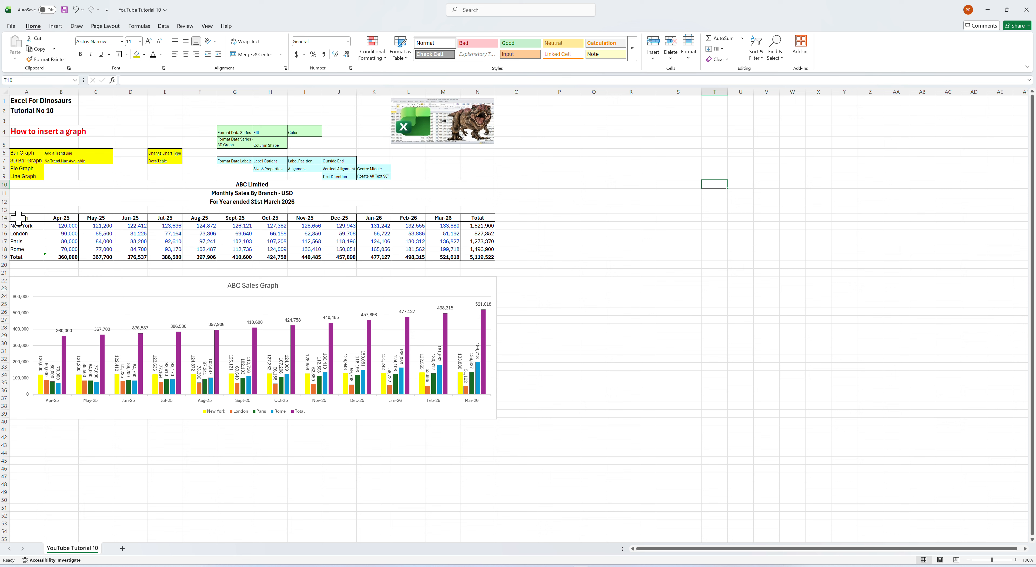
Insert a 3-D Clustered Column chart from the monthly branch sales and totals in A14:M19
{"action": "left_click_drag", "start_coordinate": [18, 218], "coordinate": [459, 255]}
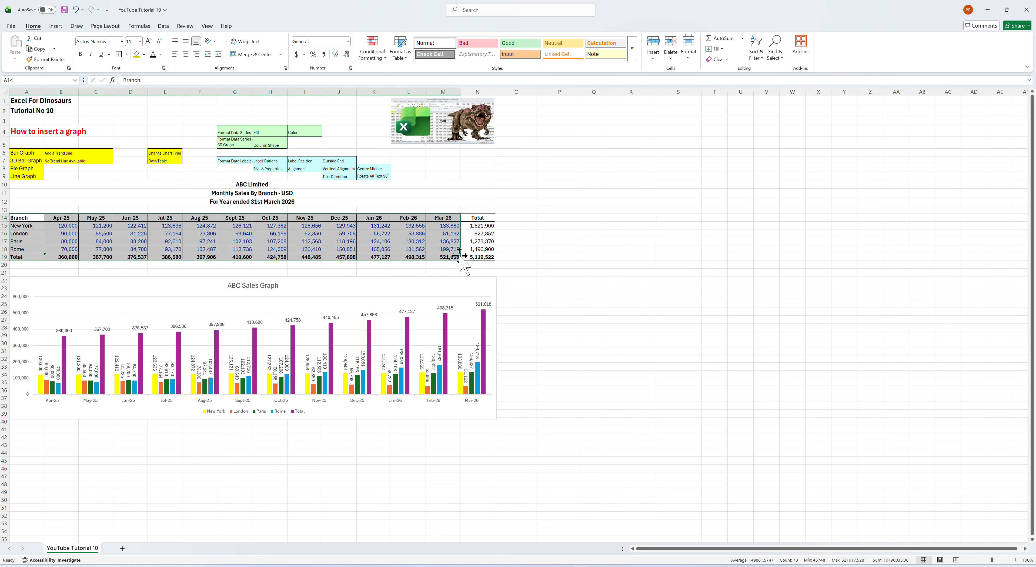
{"action": "left_click", "coordinate": [55, 26]}
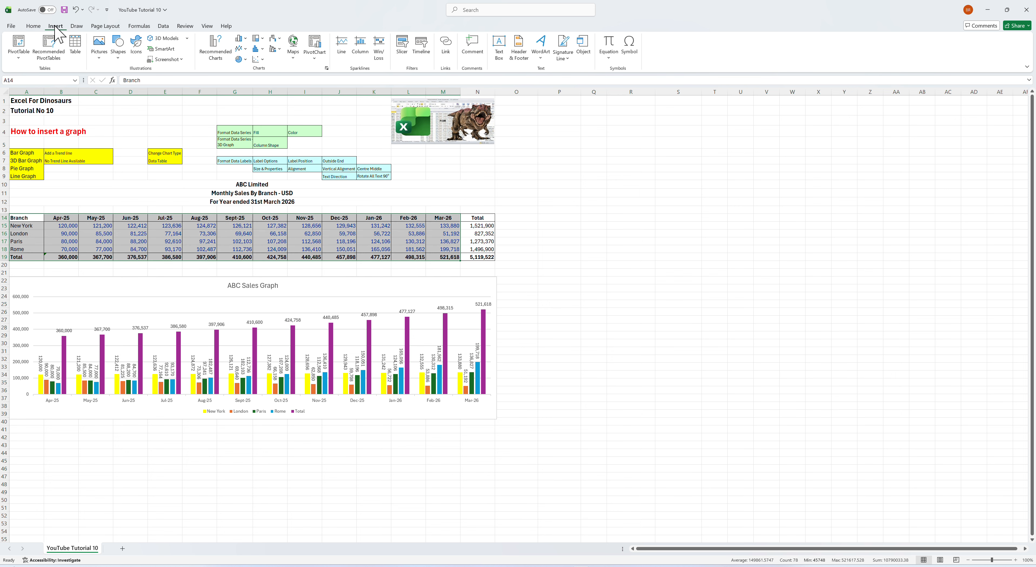
{"action": "left_click", "coordinate": [208, 55]}
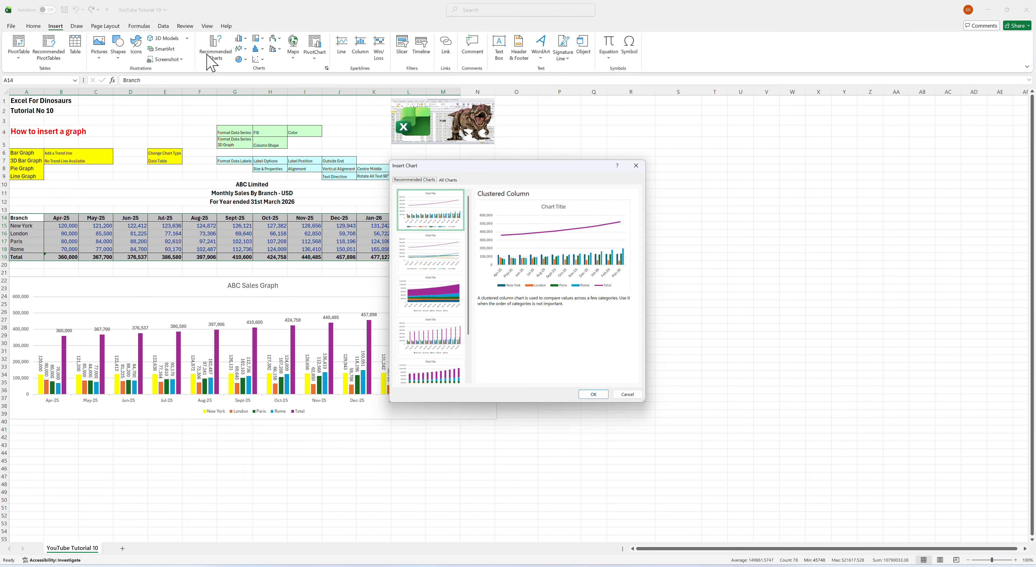
{"action": "left_click", "coordinate": [443, 181]}
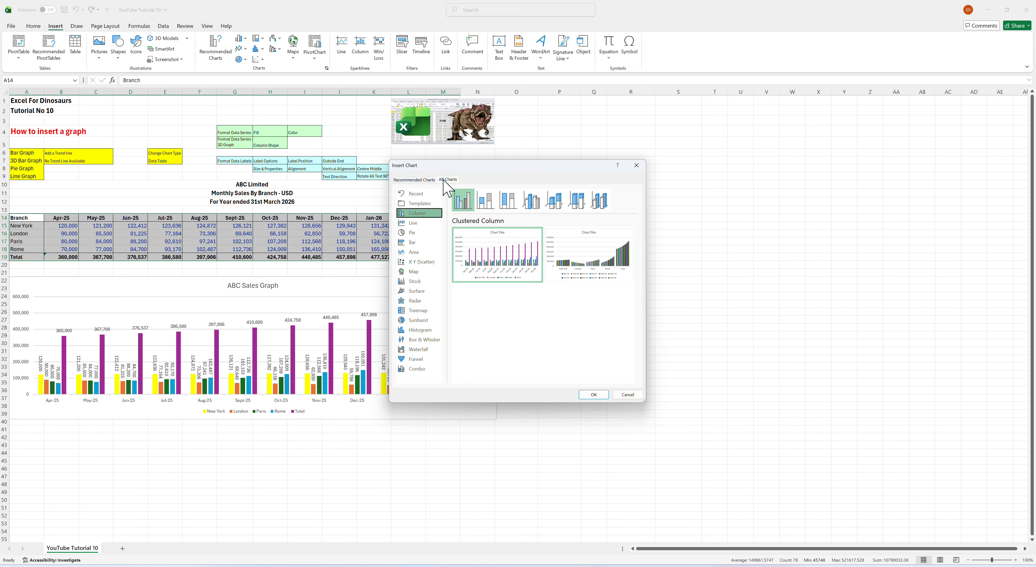
{"action": "left_click", "coordinate": [534, 202]}
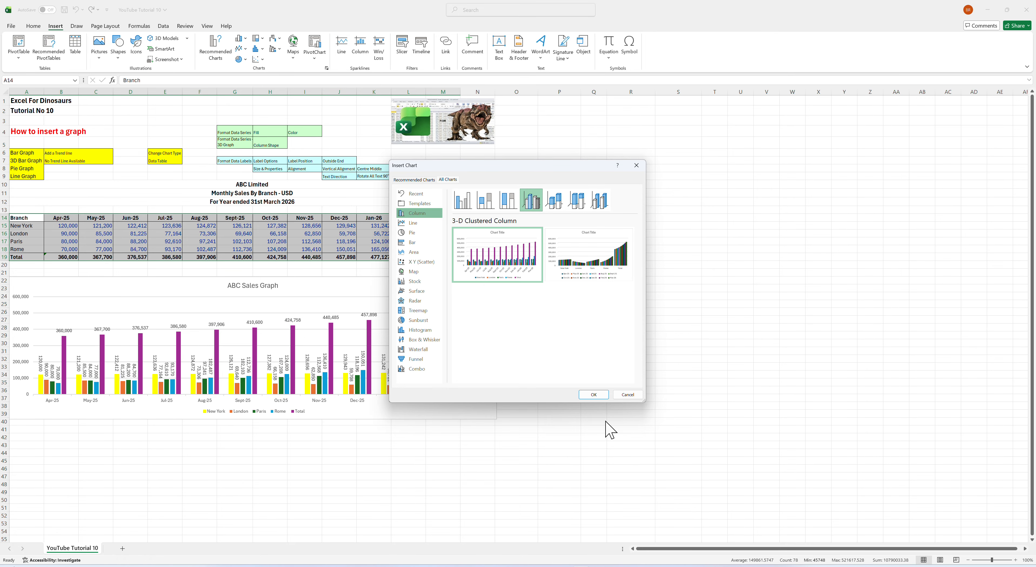
{"action": "left_click", "coordinate": [590, 394]}
Move the new 3-D chart below the ABC Sales Graph and widen it to about the same width
{"action": "scroll", "coordinate": [624, 396], "scroll_direction": "down", "scroll_amount": 8}
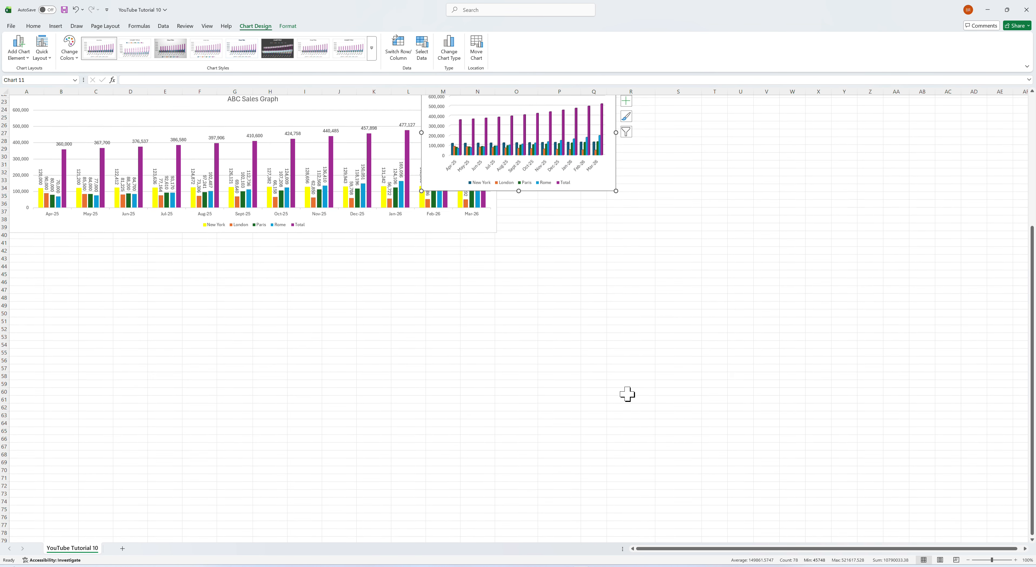
{"action": "scroll", "coordinate": [624, 396], "scroll_direction": "up", "scroll_amount": 2}
{"action": "scroll", "coordinate": [571, 193], "scroll_direction": "up", "scroll_amount": 1}
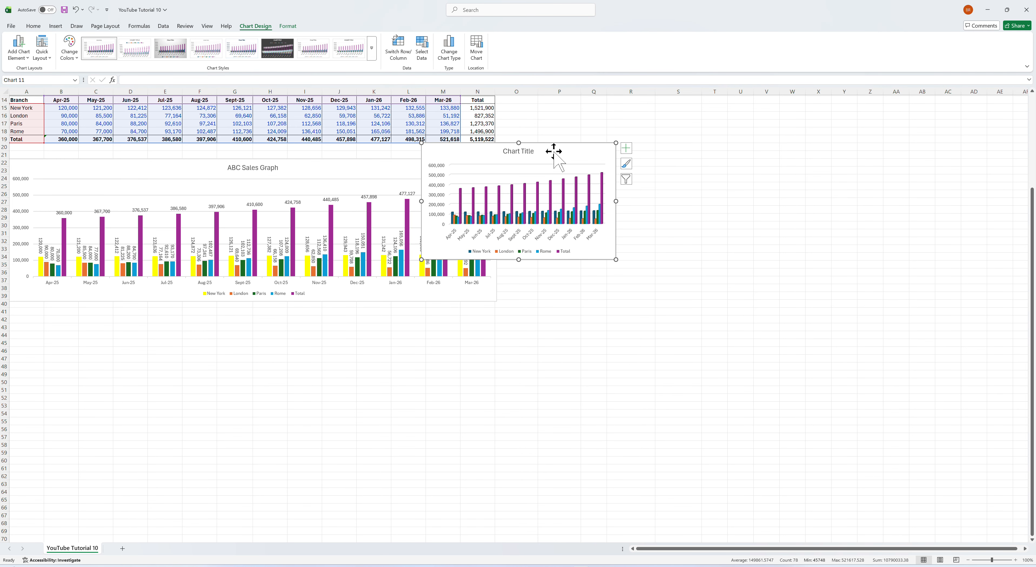
{"action": "left_click_drag", "start_coordinate": [553, 153], "coordinate": [145, 327]}
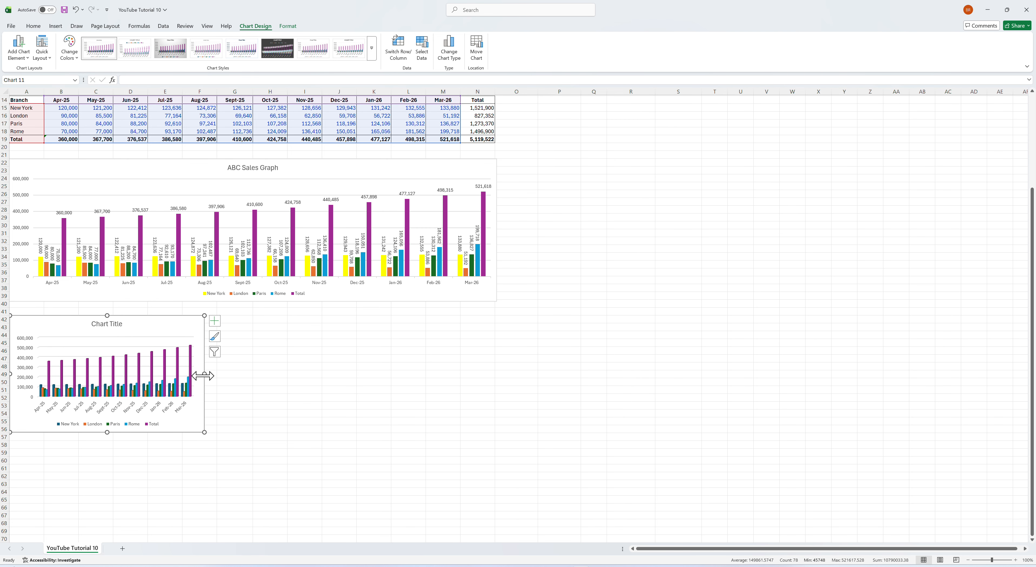
{"action": "left_click_drag", "start_coordinate": [205, 373], "coordinate": [494, 397]}
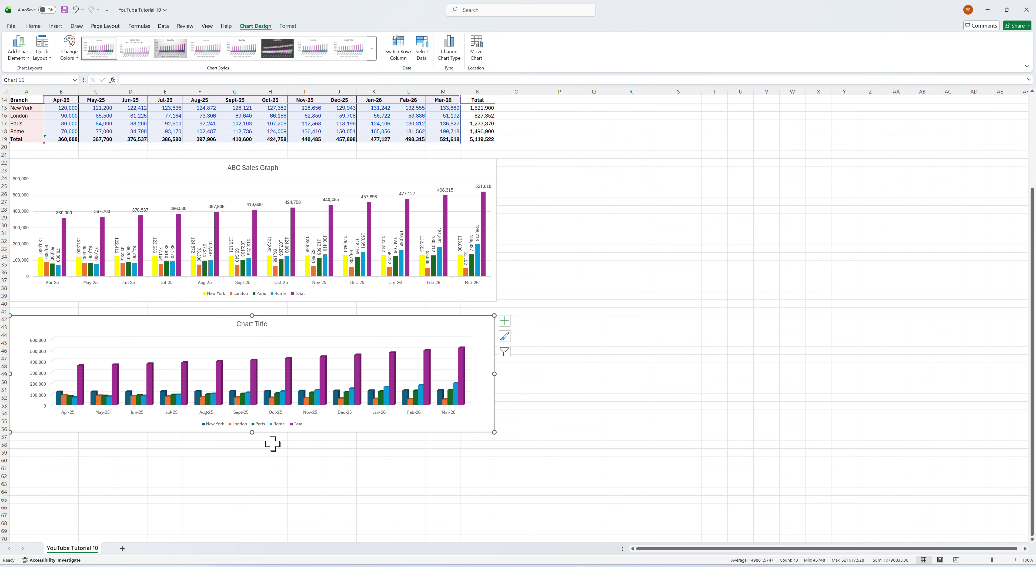
Try the pyramid and cone column shapes on the 3-D chart's Total series, settle on Cylinder, and close the formatting pane
{"action": "right_click", "coordinate": [254, 374]}
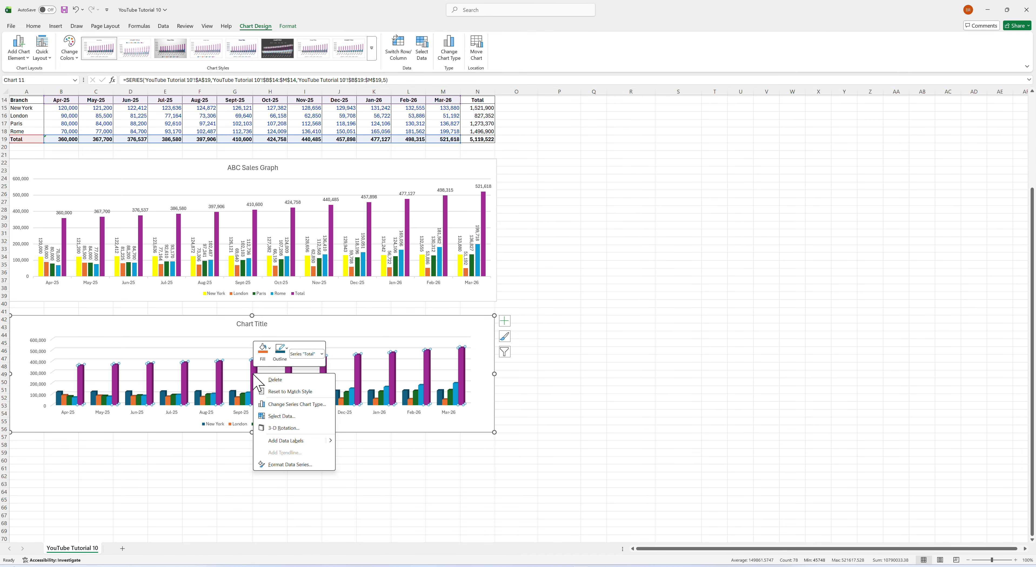
{"action": "left_click", "coordinate": [293, 465]}
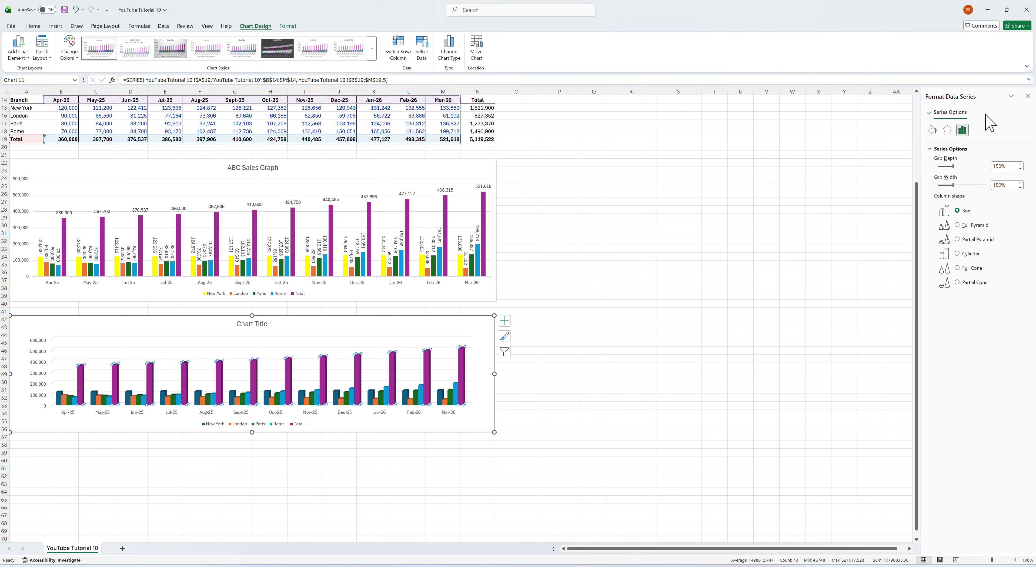
{"action": "left_click", "coordinate": [957, 226]}
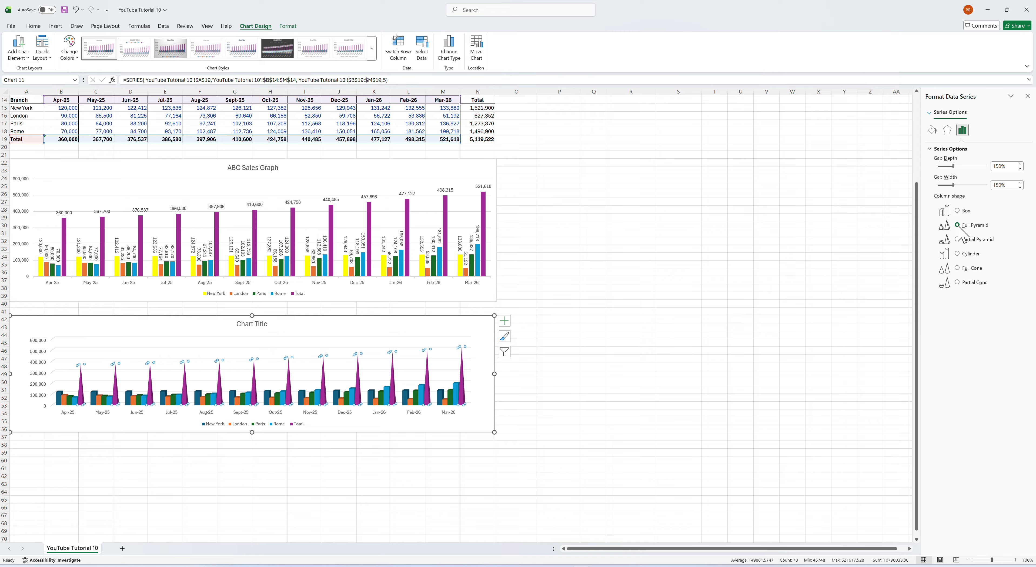
{"action": "left_click", "coordinate": [957, 240]}
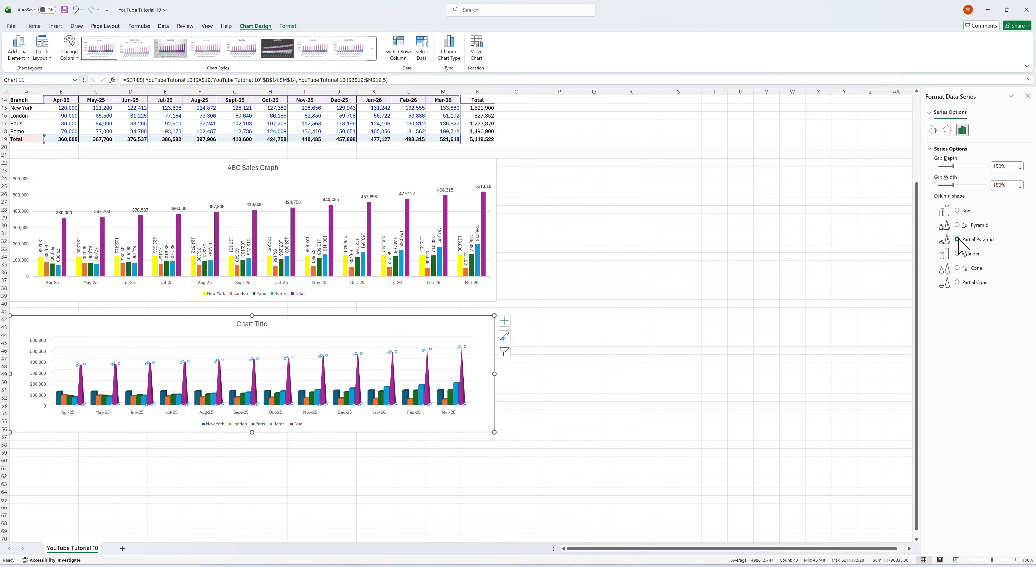
{"action": "left_click", "coordinate": [958, 253]}
{"action": "left_click", "coordinate": [957, 268]}
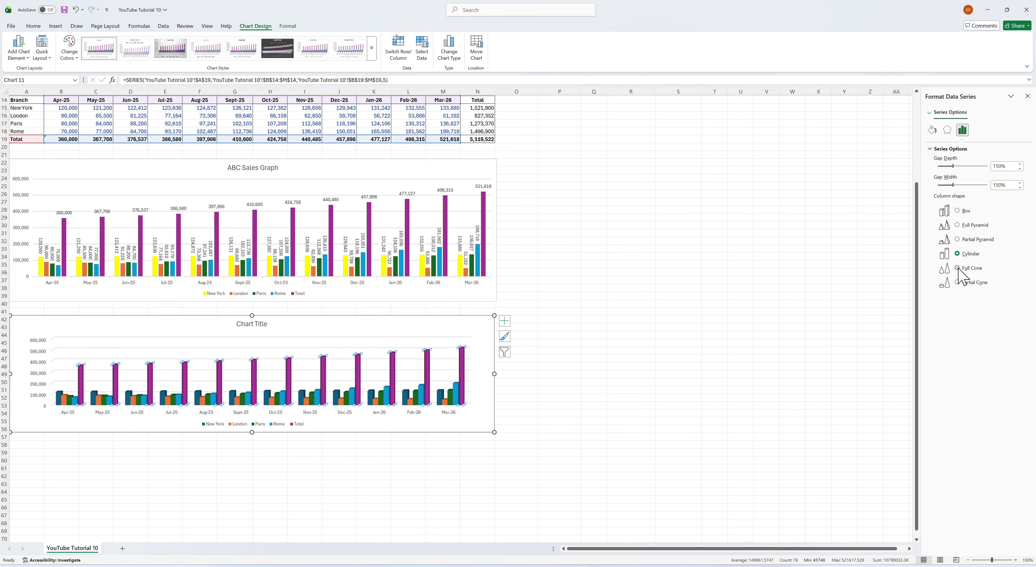
{"action": "left_click", "coordinate": [957, 283]}
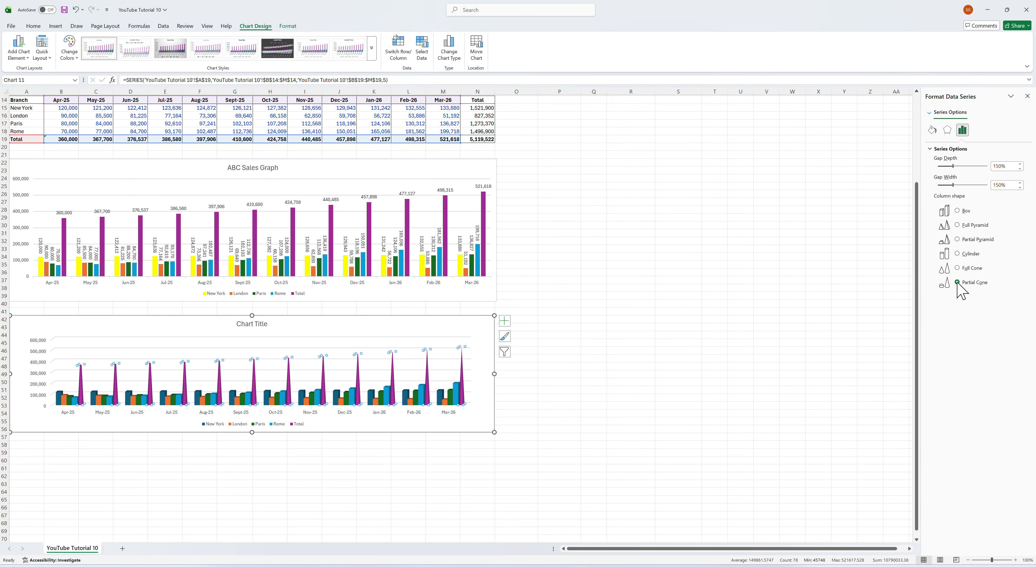
{"action": "left_click", "coordinate": [958, 254]}
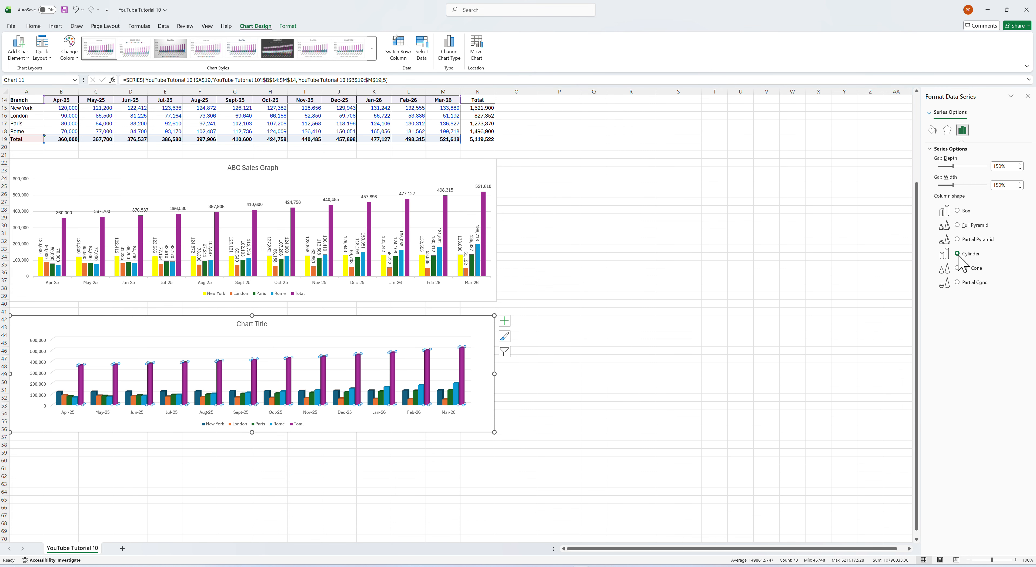
{"action": "left_click", "coordinate": [763, 265]}
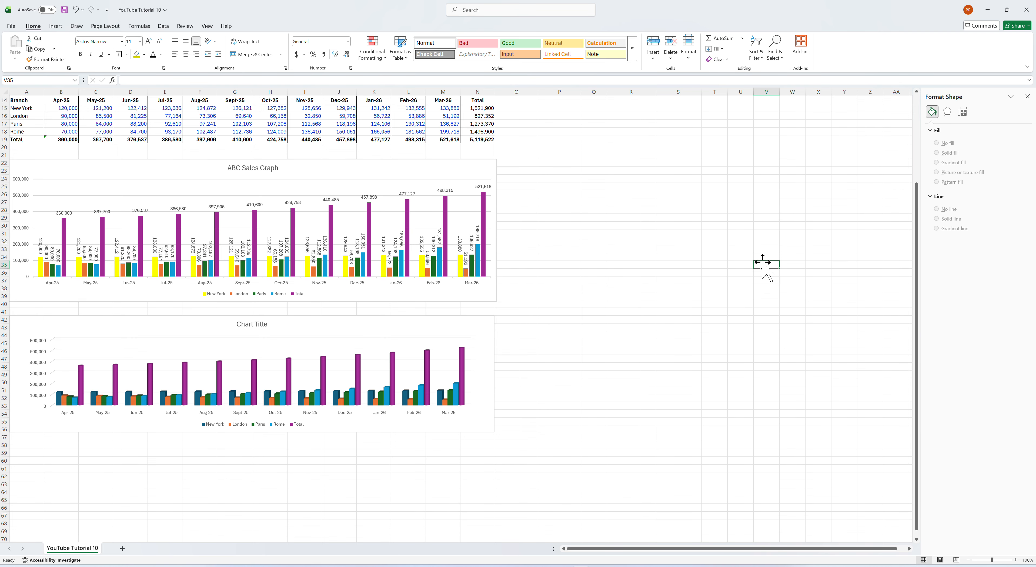
{"action": "scroll", "coordinate": [679, 218], "scroll_direction": "up", "scroll_amount": 5}
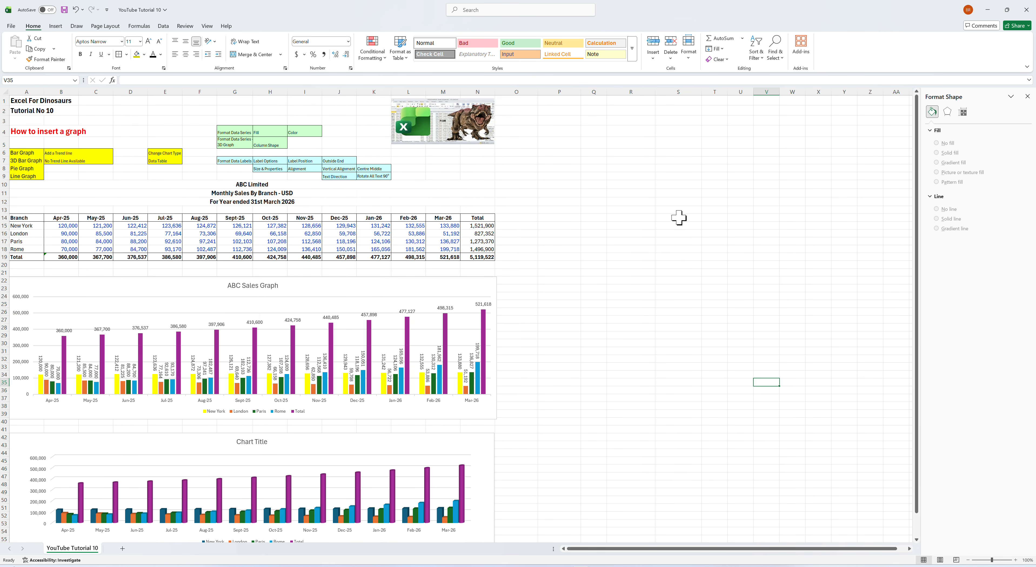
{"action": "left_click", "coordinate": [1027, 96]}
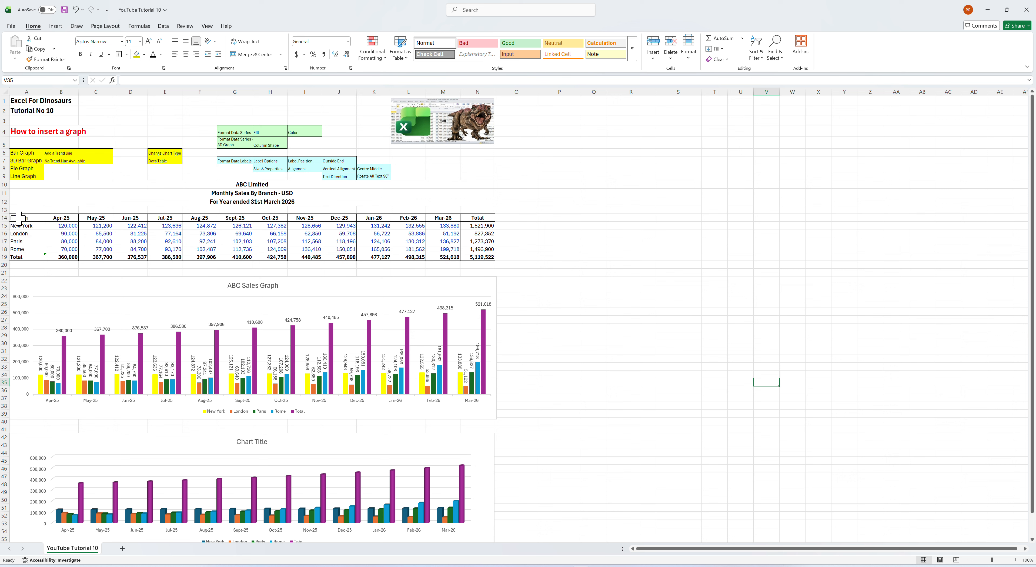
Insert a Line chart from the monthly branch sales in A14:M19 and place it to the right of the ABC Sales Graph
{"action": "left_click_drag", "start_coordinate": [18, 217], "coordinate": [444, 255]}
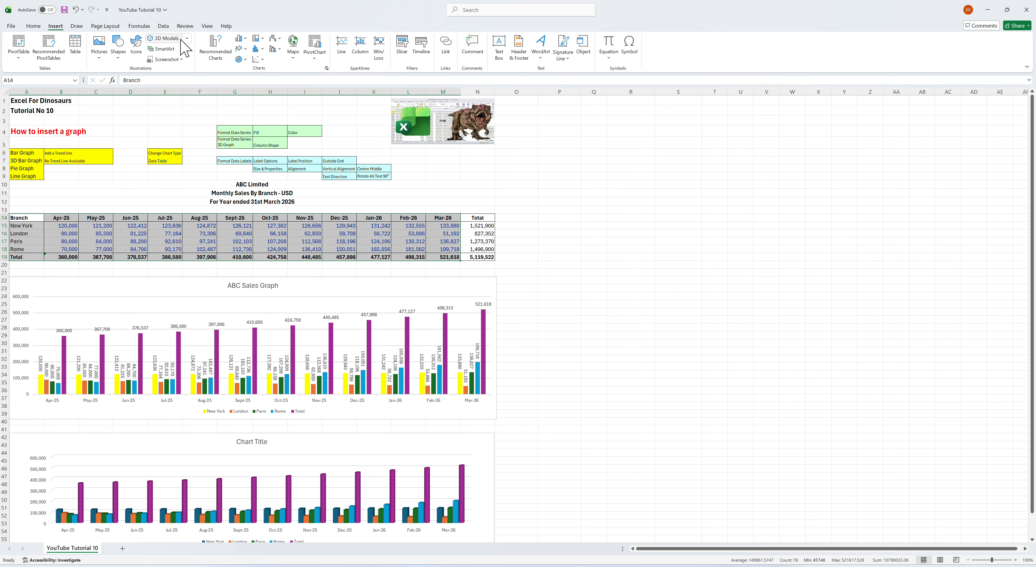
{"action": "left_click", "coordinate": [215, 49]}
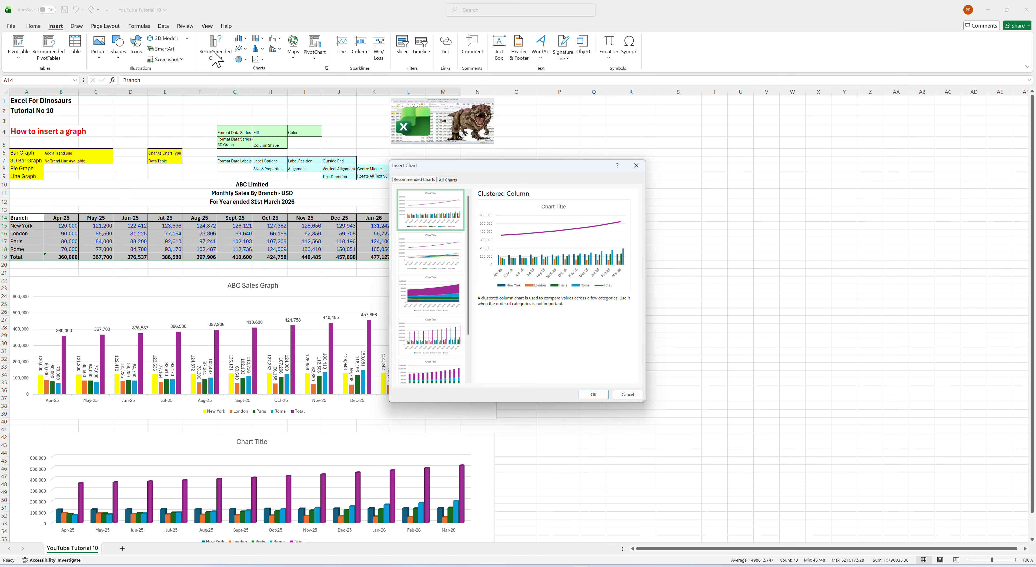
{"action": "left_click", "coordinate": [451, 180]}
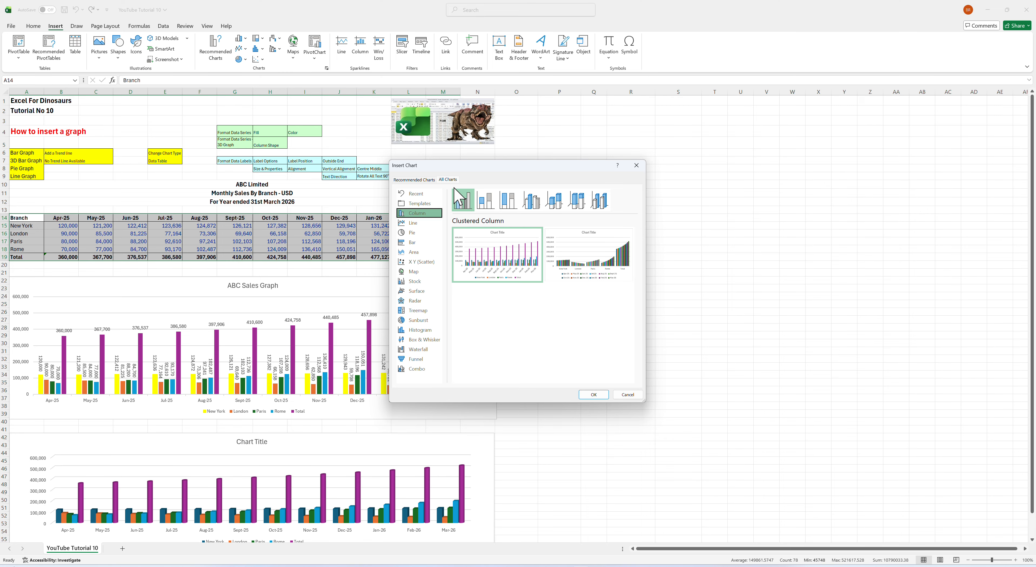
{"action": "left_click", "coordinate": [414, 224]}
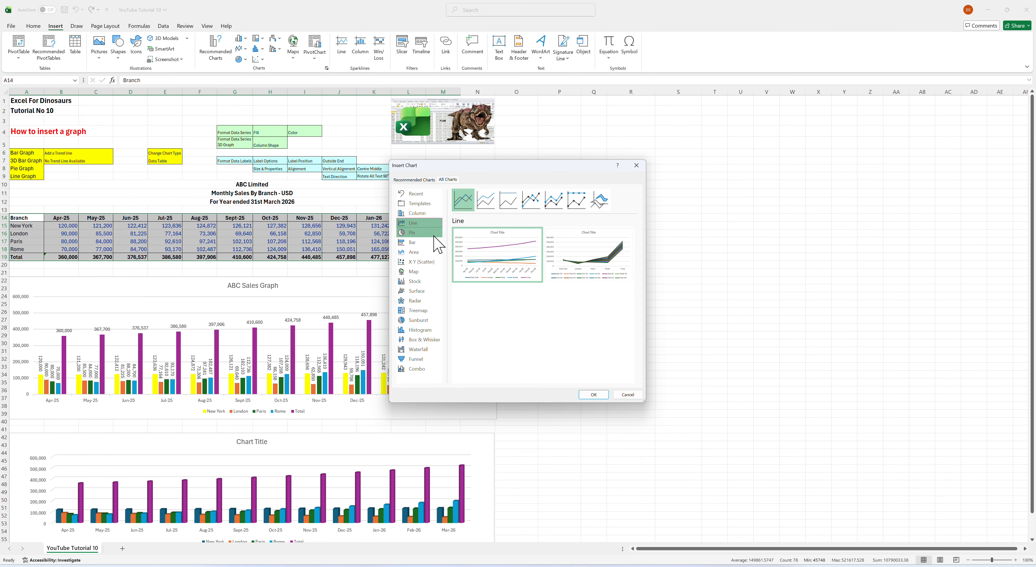
{"action": "left_click", "coordinate": [594, 395]}
{"action": "scroll", "coordinate": [671, 331], "scroll_direction": "down", "scroll_amount": 3}
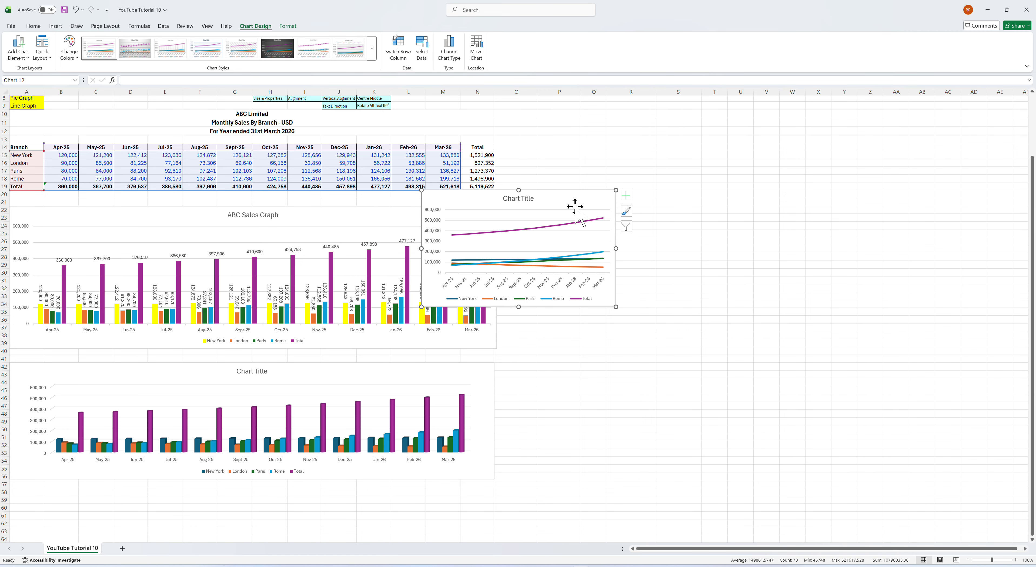
{"action": "left_click_drag", "start_coordinate": [575, 207], "coordinate": [678, 224]}
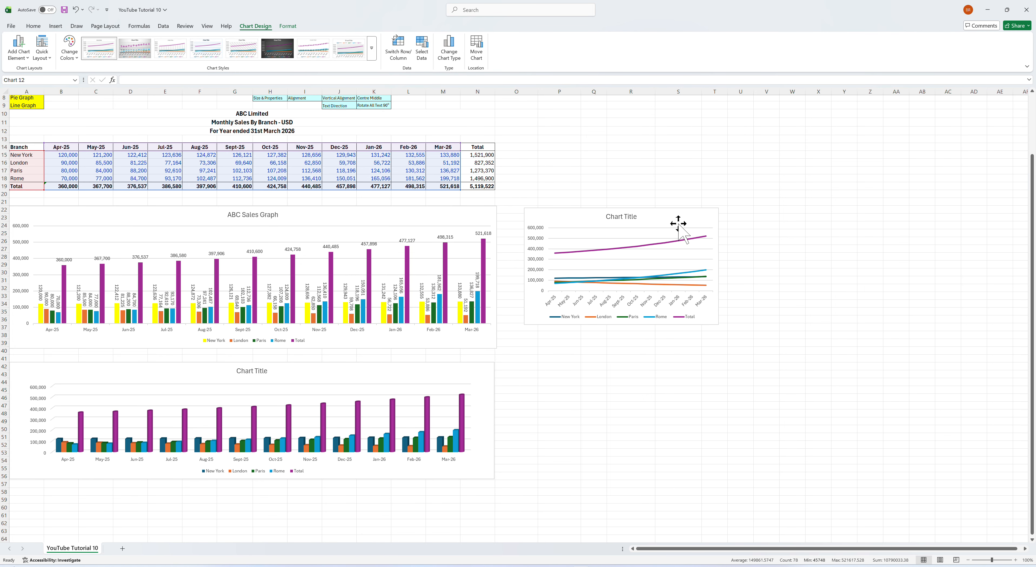
{"action": "left_click", "coordinate": [541, 366]}
Insert a 3-D Pie chart from the monthly branch sales in A14:M19 and place it below the line chart
{"action": "scroll", "coordinate": [197, 172], "scroll_direction": "up", "scroll_amount": 3}
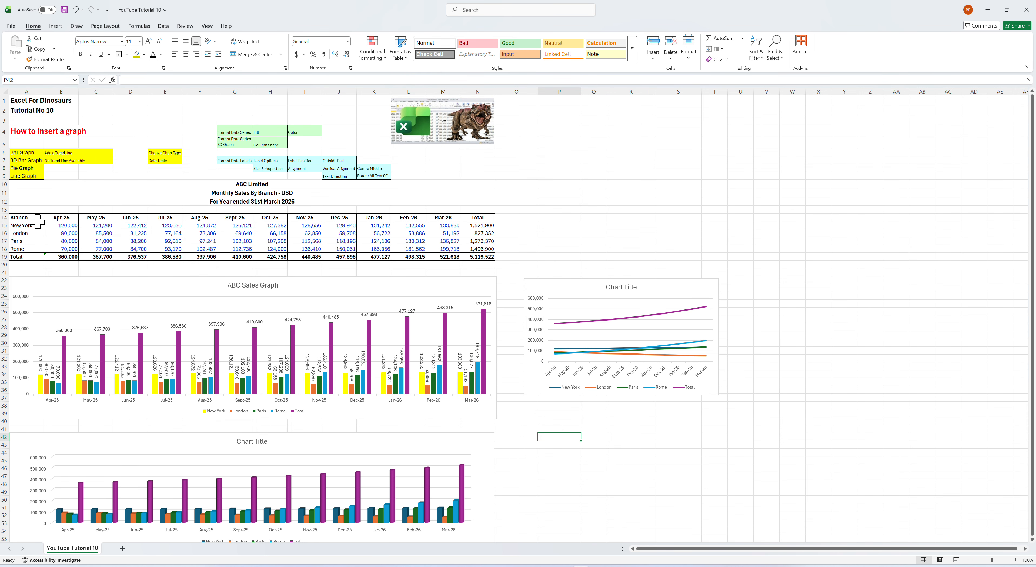
{"action": "left_click_drag", "start_coordinate": [26, 217], "coordinate": [438, 258]}
{"action": "left_click", "coordinate": [56, 27]}
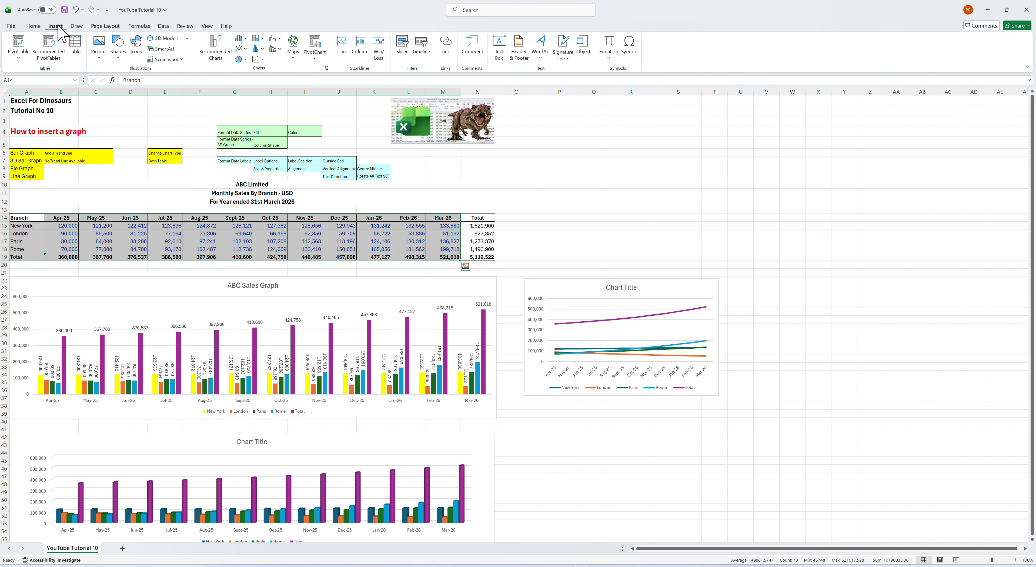
{"action": "left_click", "coordinate": [215, 49]}
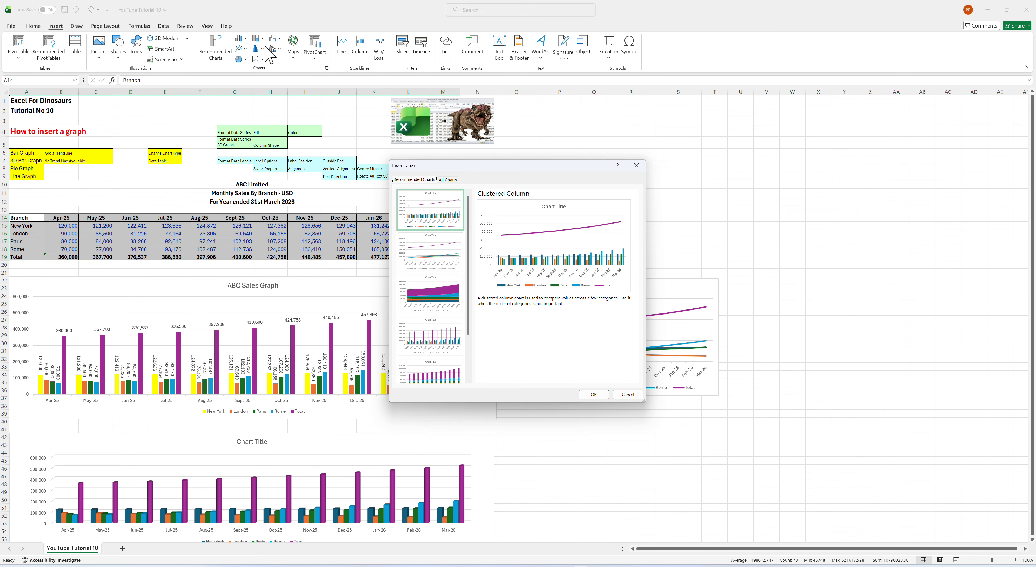
{"action": "left_click", "coordinate": [448, 180]}
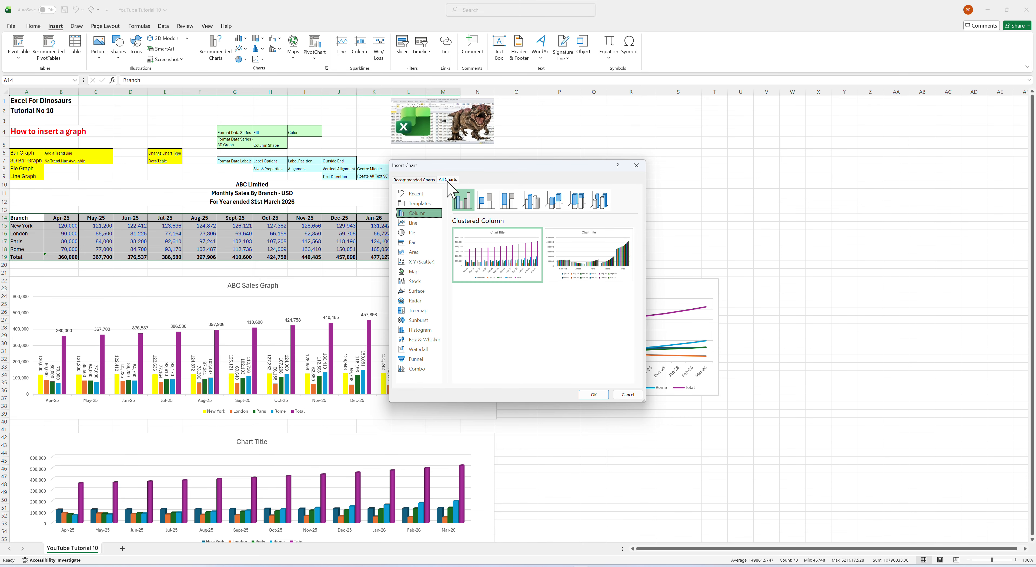
{"action": "left_click", "coordinate": [416, 233]}
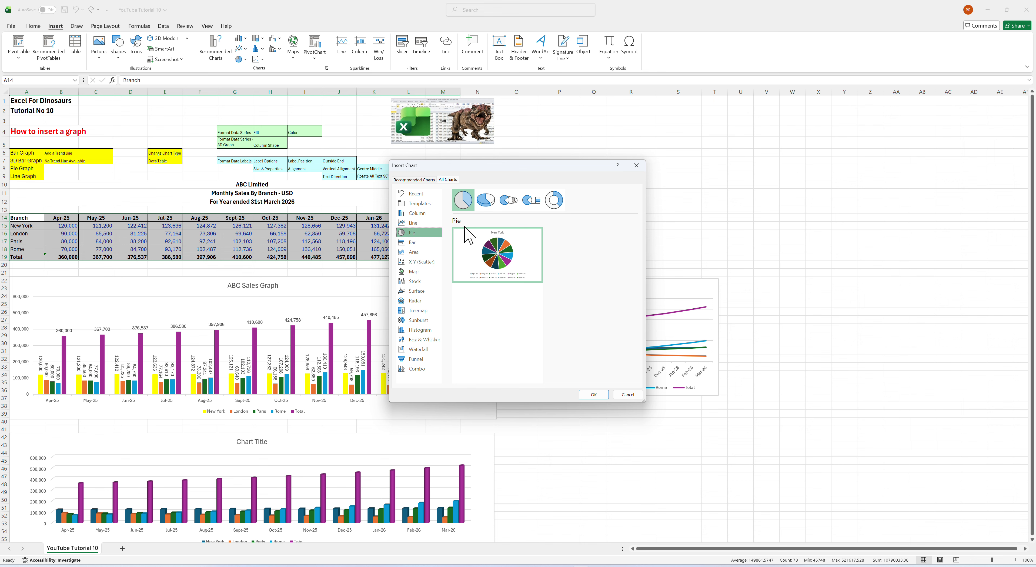
{"action": "left_click", "coordinate": [484, 204]}
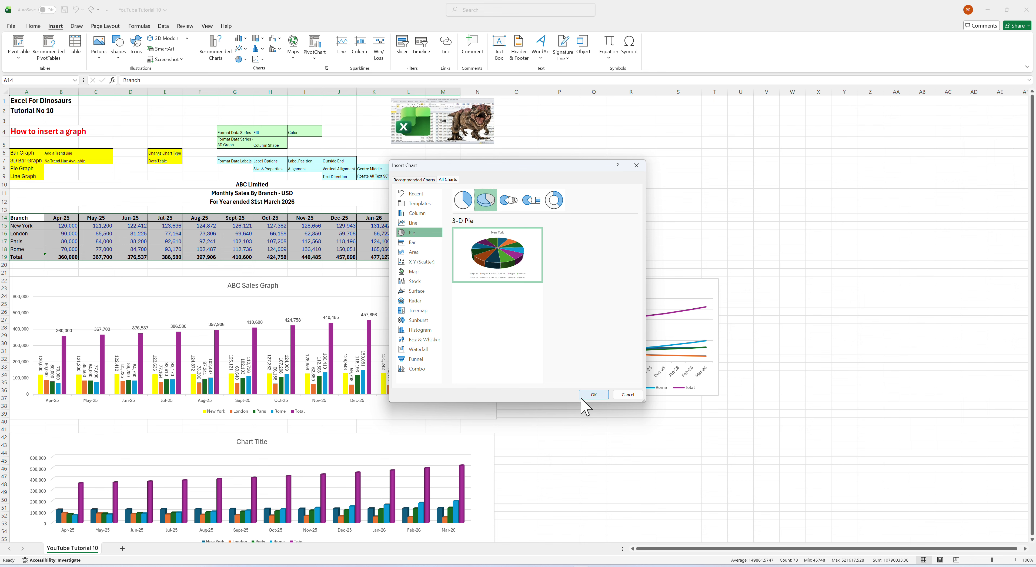
{"action": "left_click", "coordinate": [592, 395]}
{"action": "scroll", "coordinate": [814, 363], "scroll_direction": "down", "scroll_amount": 4}
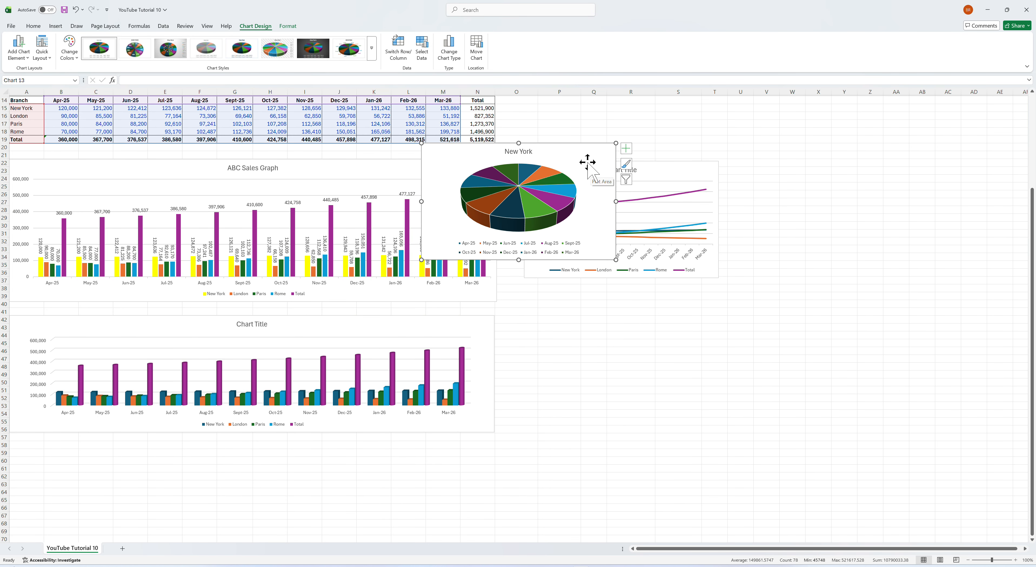
{"action": "left_click_drag", "start_coordinate": [587, 162], "coordinate": [688, 313]}
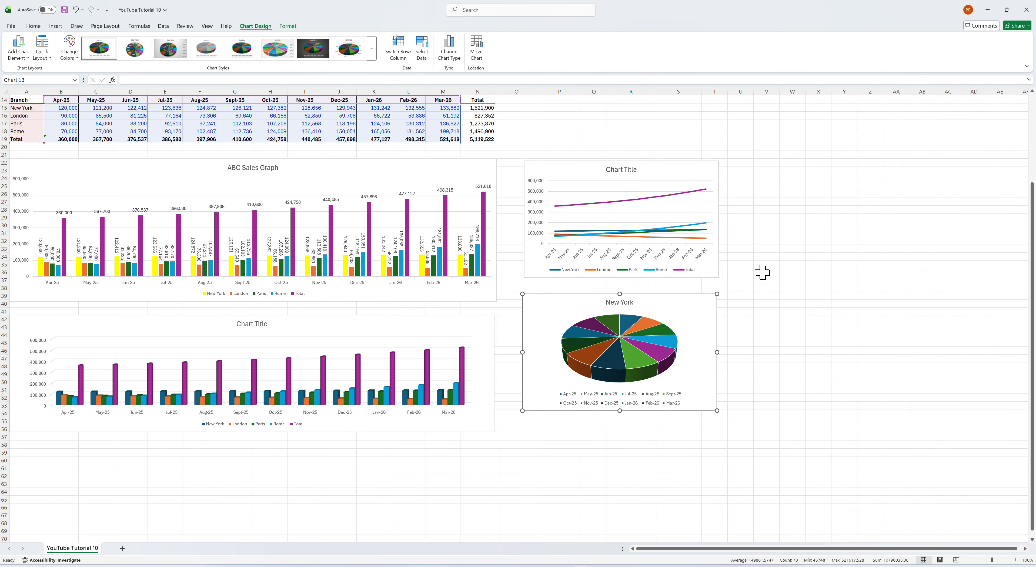
{"action": "scroll", "coordinate": [762, 272], "scroll_direction": "up", "scroll_amount": 5}
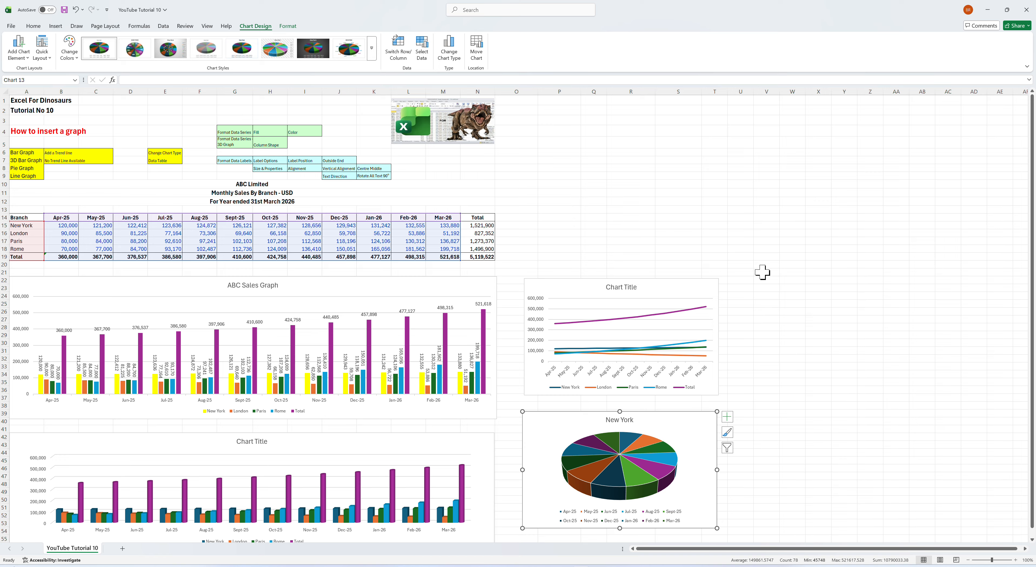
Delete the line, 3-D pie and 3-D column charts, keeping only the ABC Sales Graph
{"action": "left_click", "coordinate": [686, 288]}
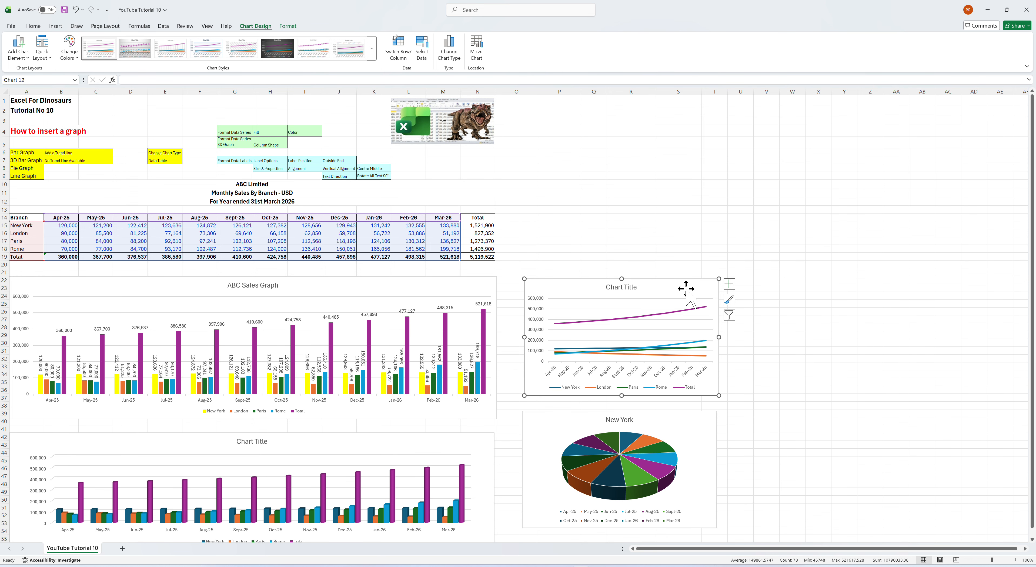
{"action": "key", "text": "Delete"}
{"action": "left_click", "coordinate": [686, 421]}
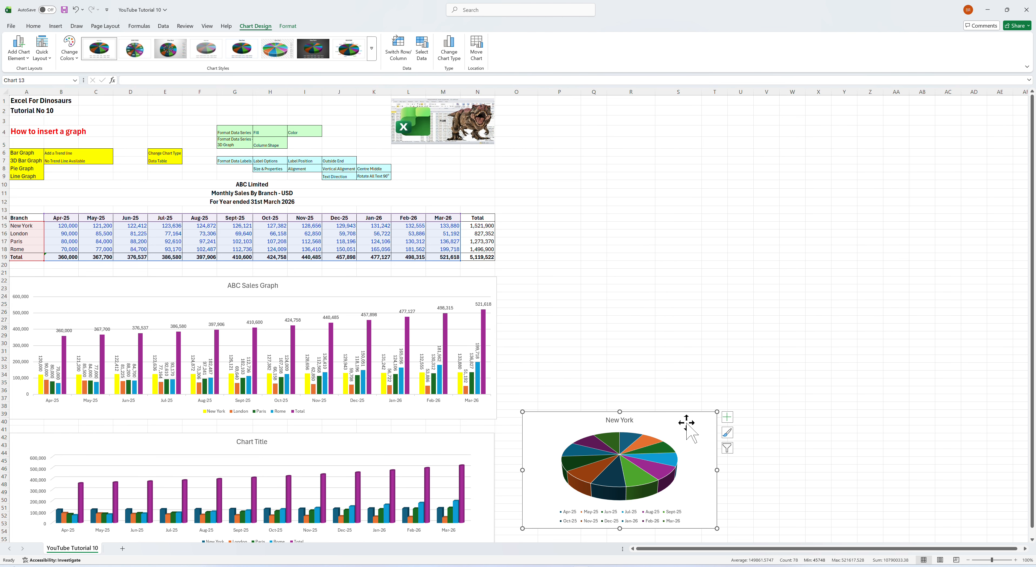
{"action": "key", "text": "Delete"}
{"action": "left_click", "coordinate": [449, 445]}
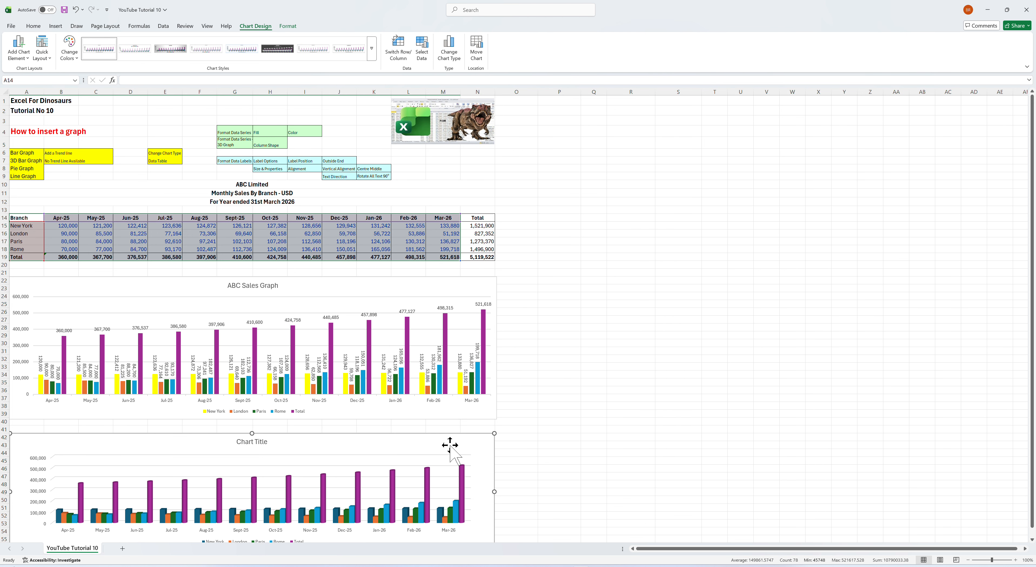
{"action": "key", "text": "Delete"}
{"action": "left_click", "coordinate": [593, 343]}
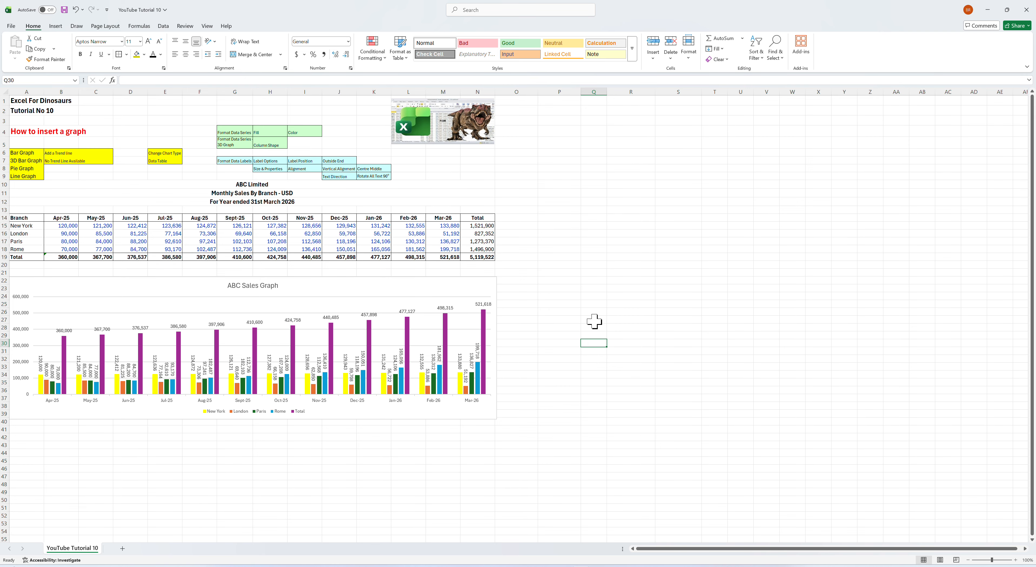
Change the chart type of the ABC Sales Graph to Pie
{"action": "right_click", "coordinate": [326, 286]}
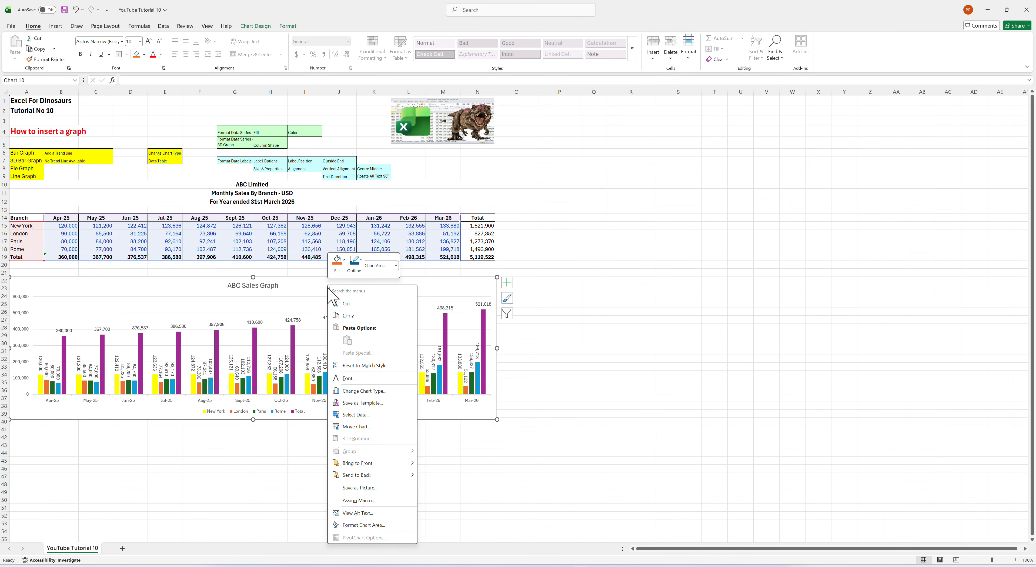
{"action": "left_click", "coordinate": [359, 391]}
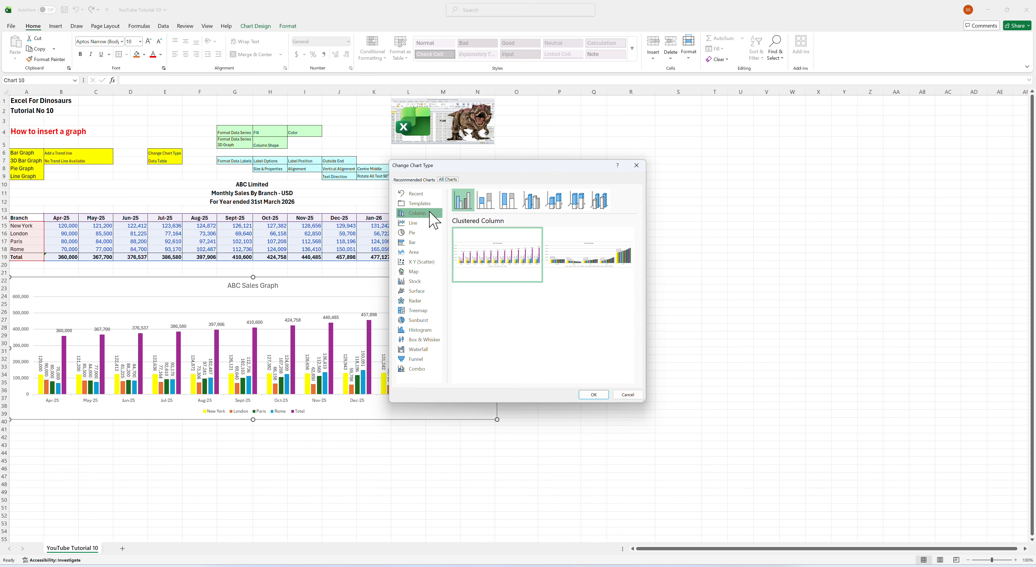
{"action": "left_click", "coordinate": [426, 233]}
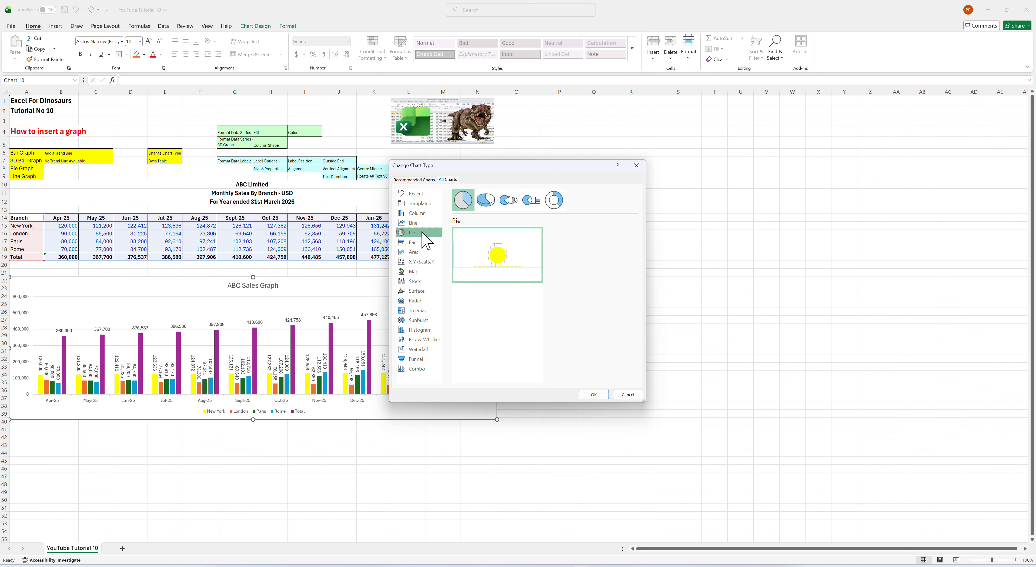
{"action": "left_click", "coordinate": [594, 395]}
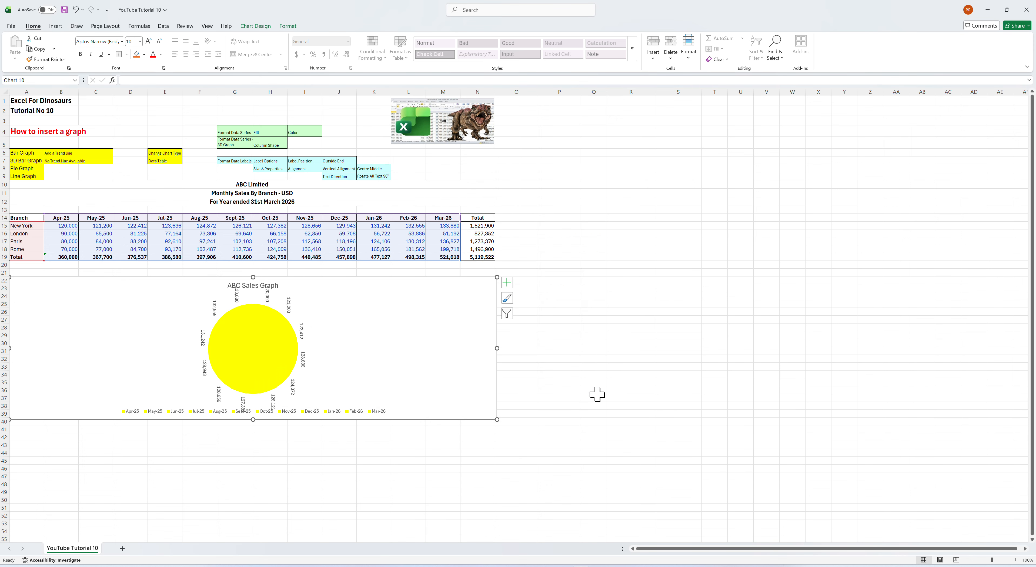
Change the chart type of the ABC Sales Graph to Line
{"action": "right_click", "coordinate": [464, 312]}
{"action": "left_click", "coordinate": [488, 156]}
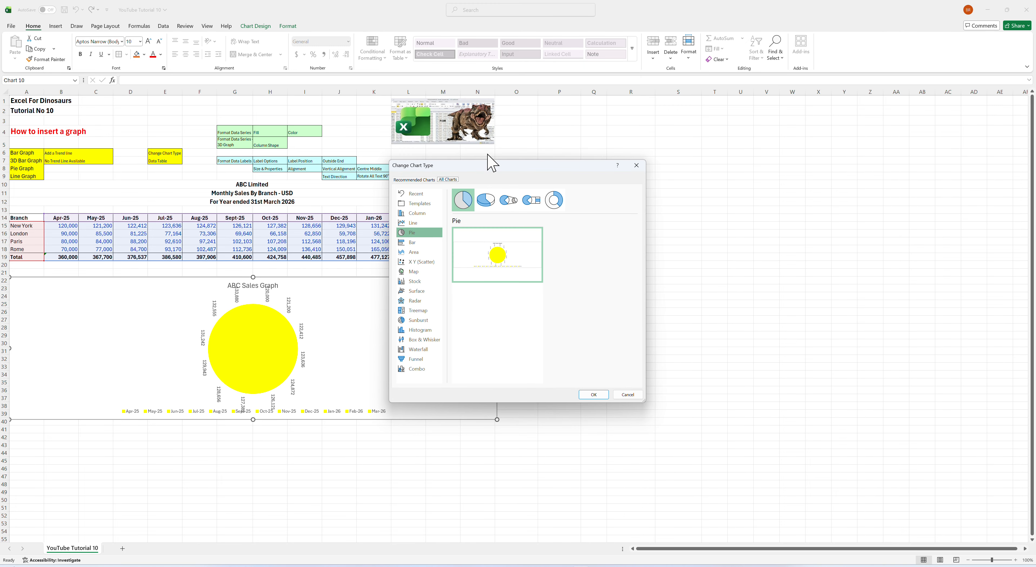
{"action": "left_click", "coordinate": [413, 222]}
{"action": "left_click", "coordinate": [593, 394]}
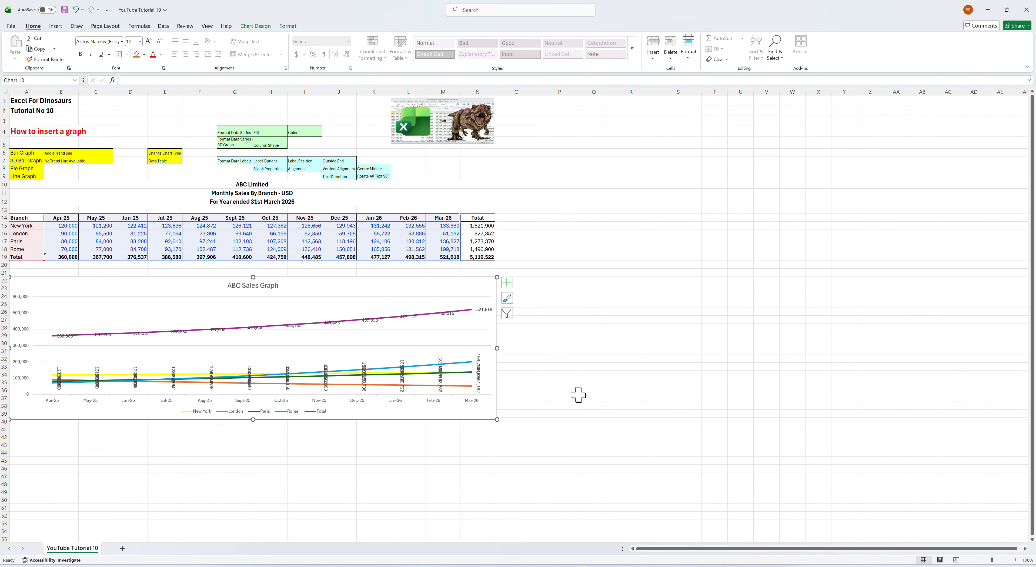
Change the chart type of the ABC Sales Graph to 3-D Clustered Column
{"action": "right_click", "coordinate": [416, 305]}
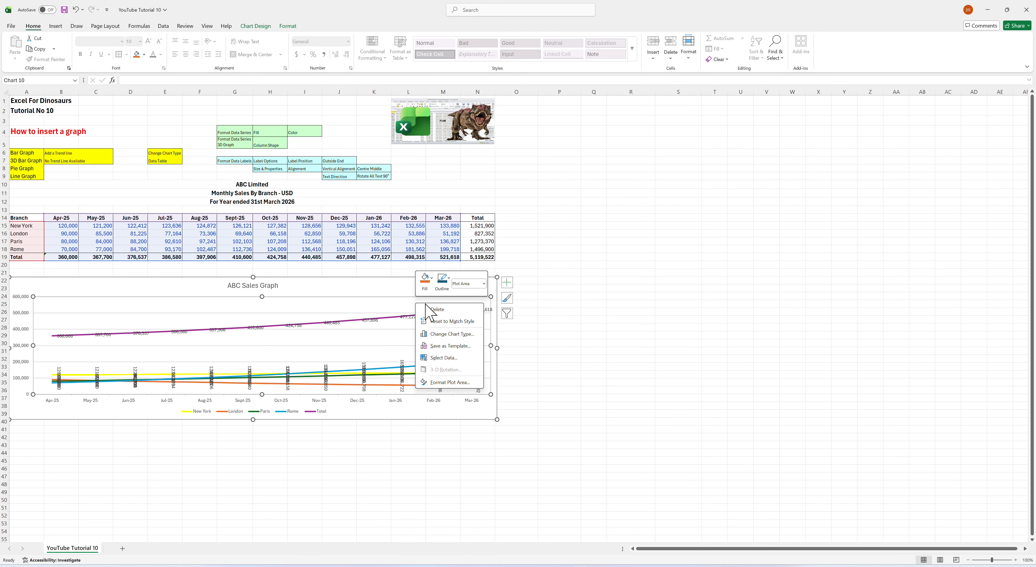
{"action": "left_click", "coordinate": [469, 335]}
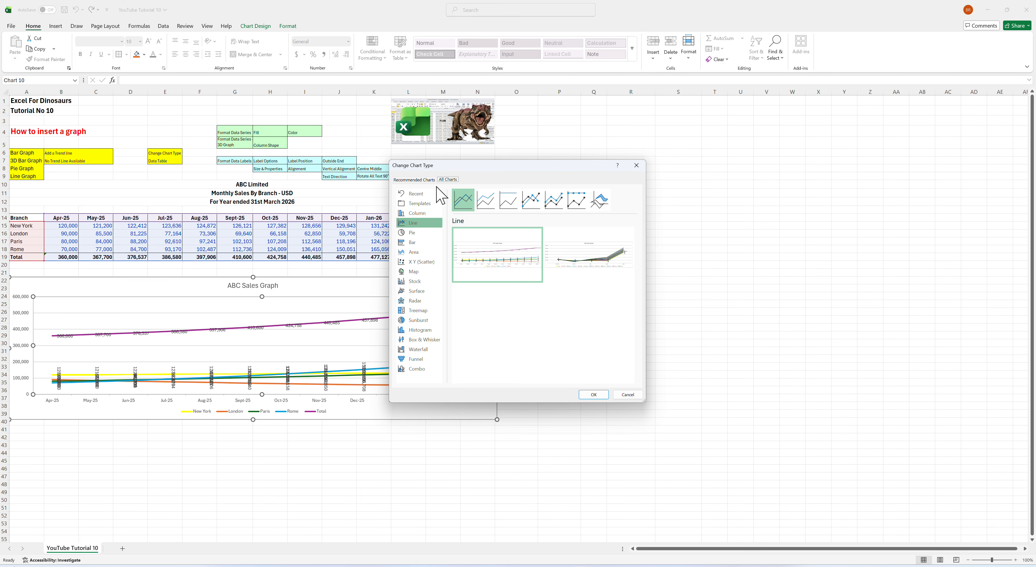
{"action": "left_click", "coordinate": [417, 213]}
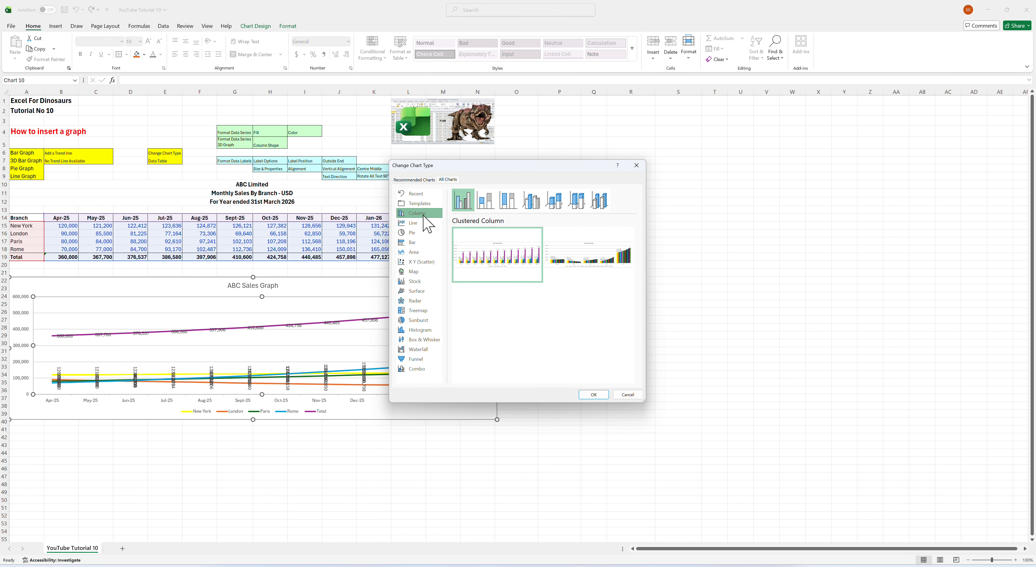
{"action": "left_click", "coordinate": [531, 200]}
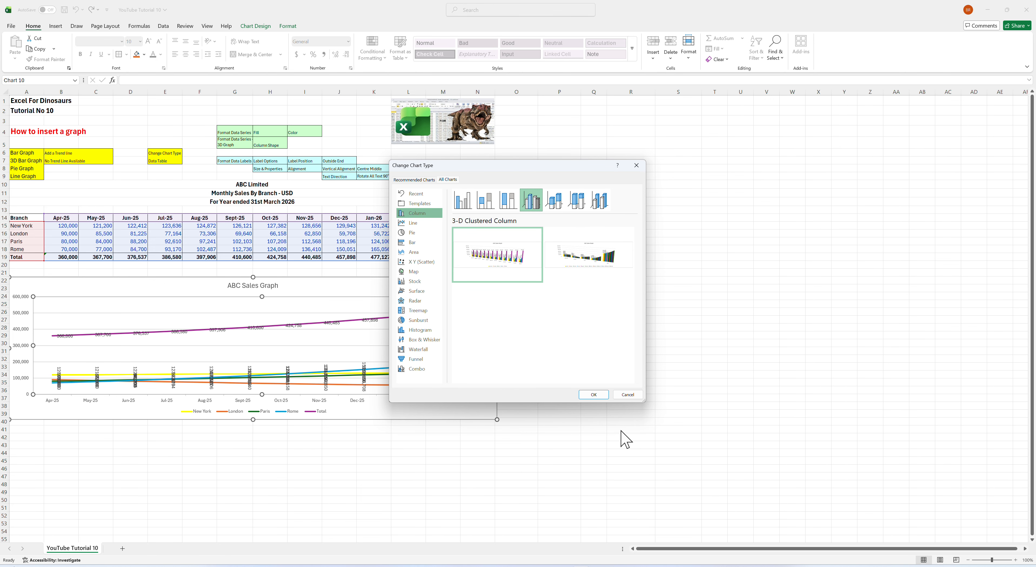
{"action": "left_click", "coordinate": [594, 395]}
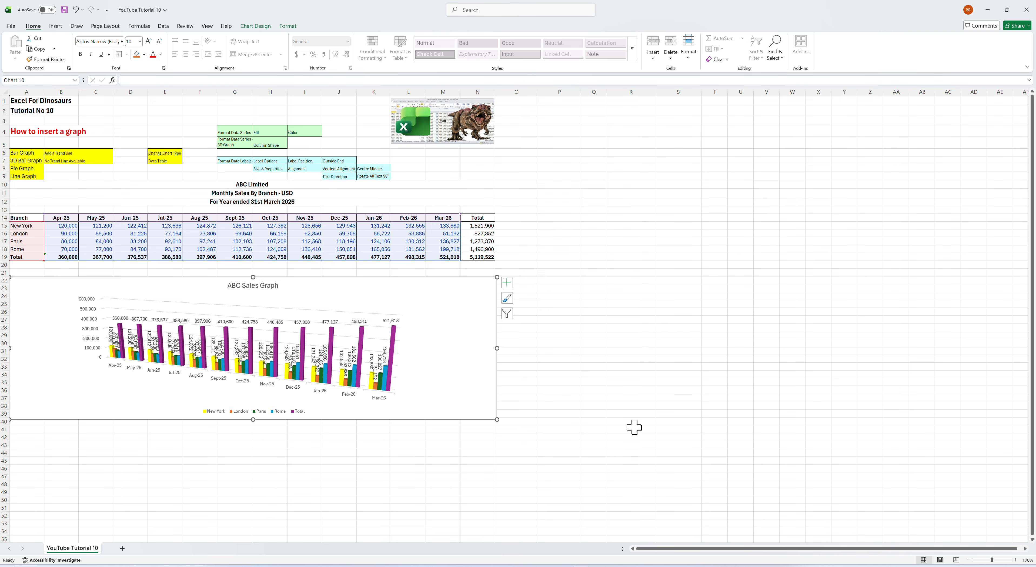
Change the ABC Sales Graph back to a two-dimensional Clustered Column chart and return to the worksheet cells
{"action": "right_click", "coordinate": [469, 311]}
{"action": "scroll", "coordinate": [470, 312], "scroll_direction": "down", "scroll_amount": 2}
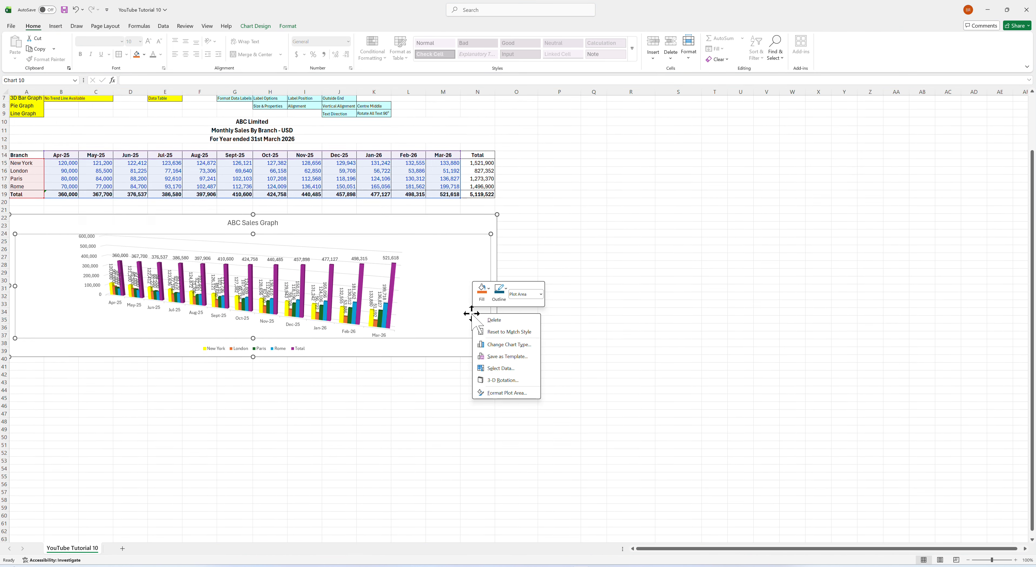
{"action": "left_click", "coordinate": [499, 349]}
{"action": "left_click", "coordinate": [463, 200]}
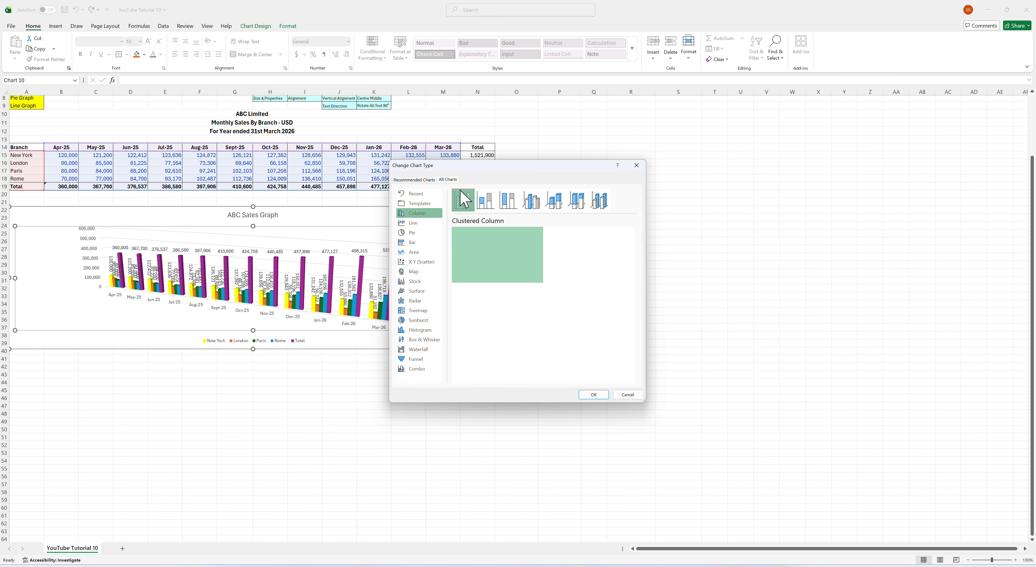
{"action": "left_click", "coordinate": [594, 394]}
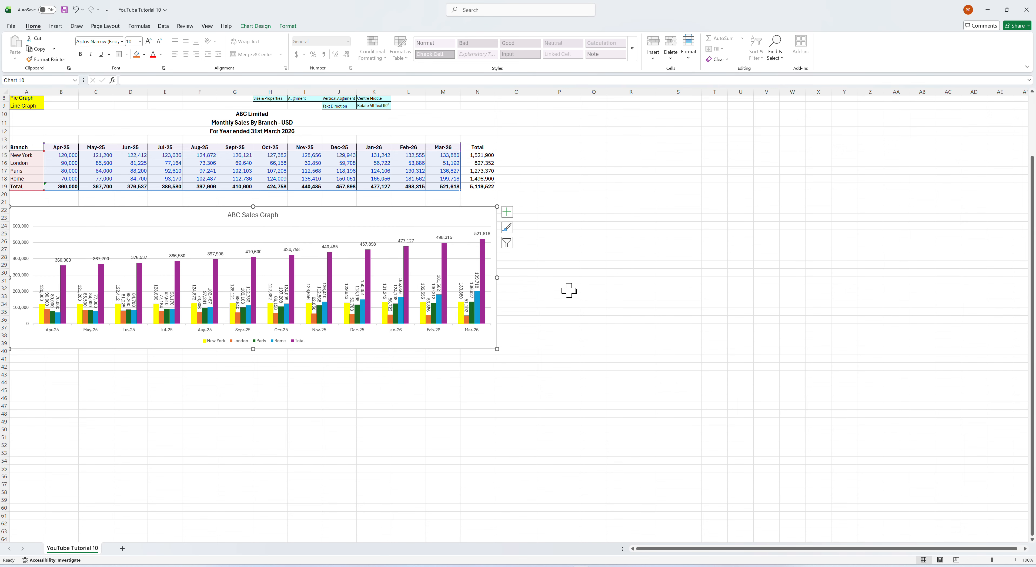
{"action": "scroll", "coordinate": [567, 290], "scroll_direction": "up", "scroll_amount": 3}
{"action": "left_click", "coordinate": [173, 112]}
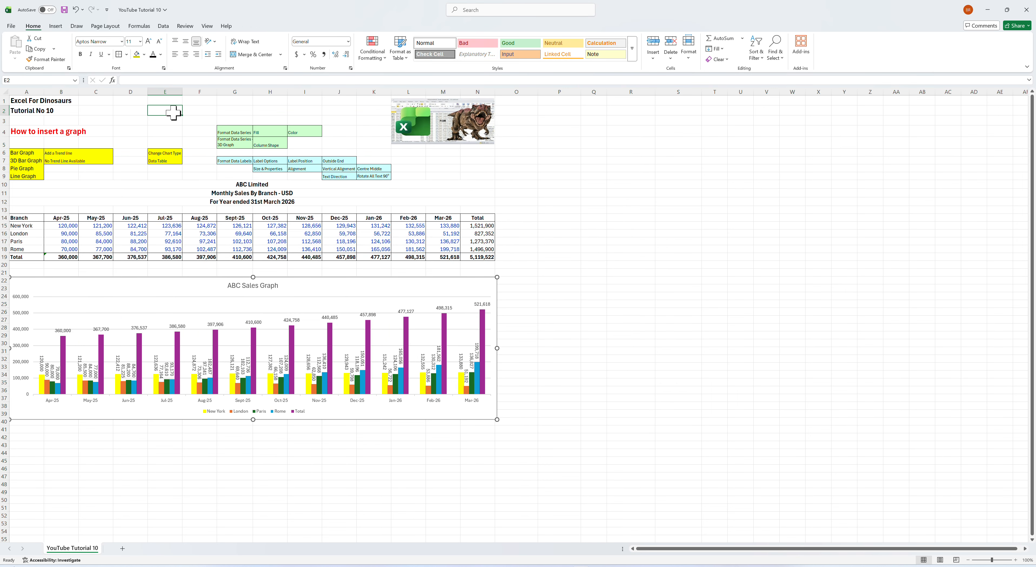